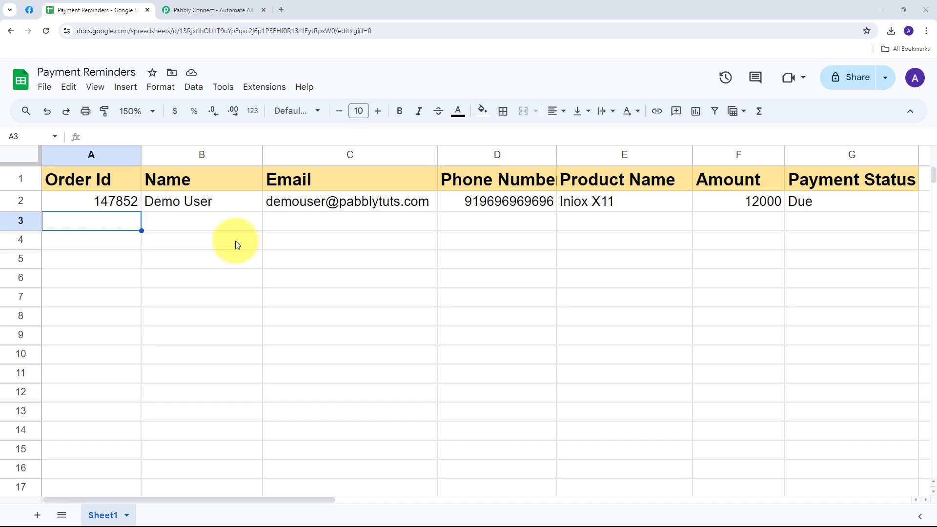
Step: Glance at the Payment Reminders sheet, then return to the Pabbly Connect homepage
{"action": "left_click", "coordinate": [215, 10]}
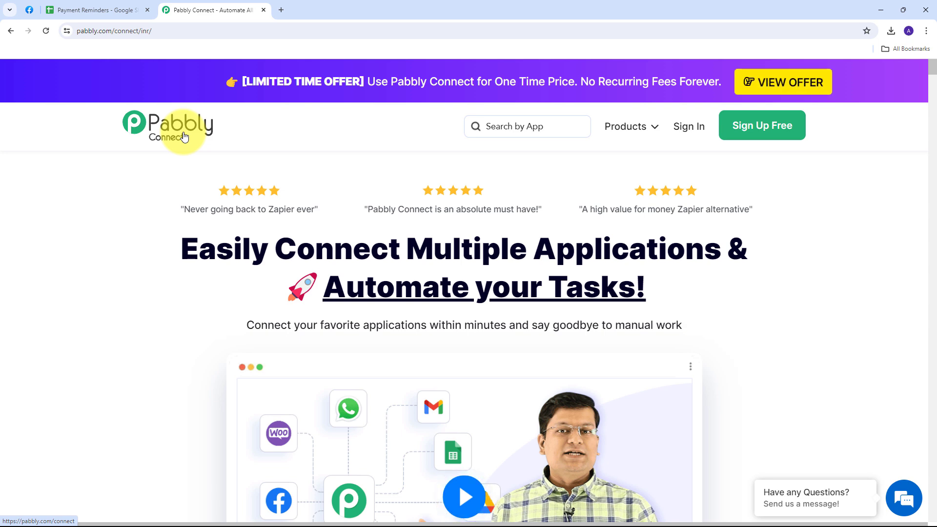
{"action": "left_click", "coordinate": [105, 6]}
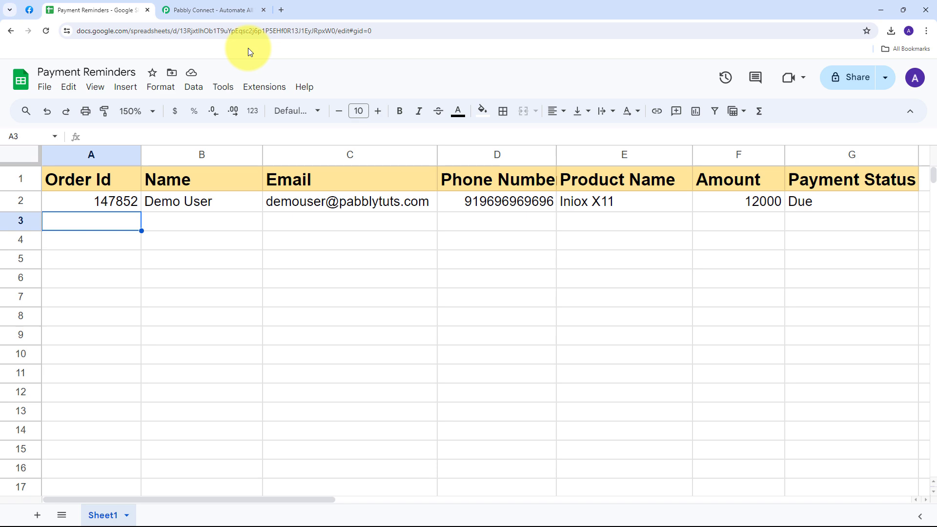
{"action": "left_click", "coordinate": [203, 10]}
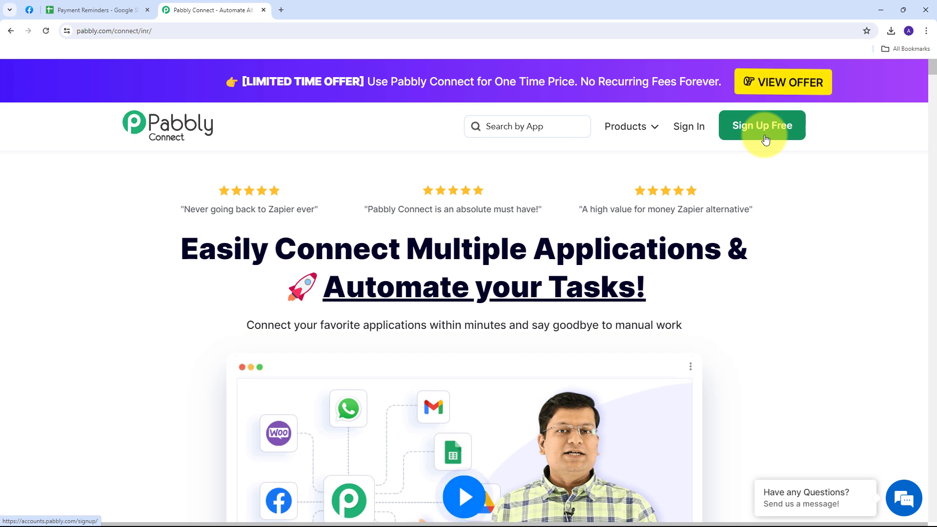
Step: Sign in to the Pabbly account and open the Pabbly Connect app
{"action": "left_click", "coordinate": [687, 128]}
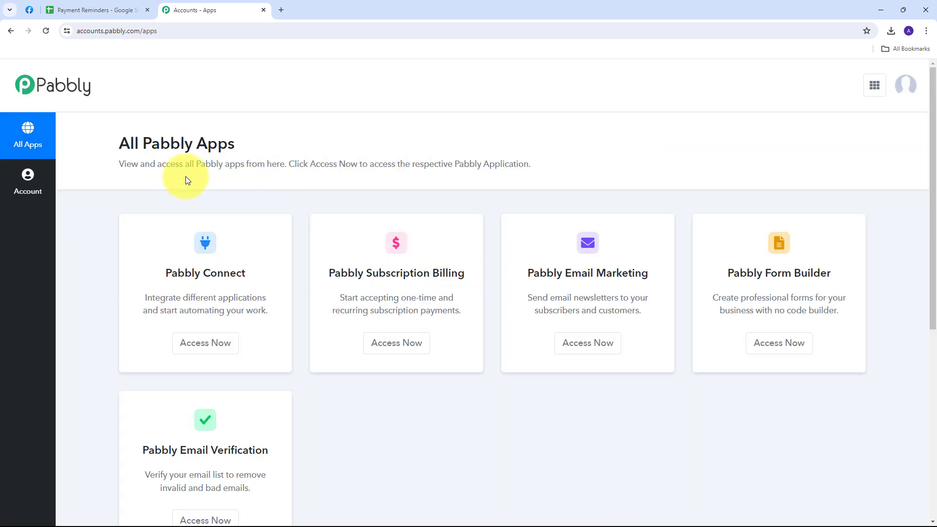
{"action": "scroll", "coordinate": [185, 175], "scroll_direction": "down", "scroll_amount": 1}
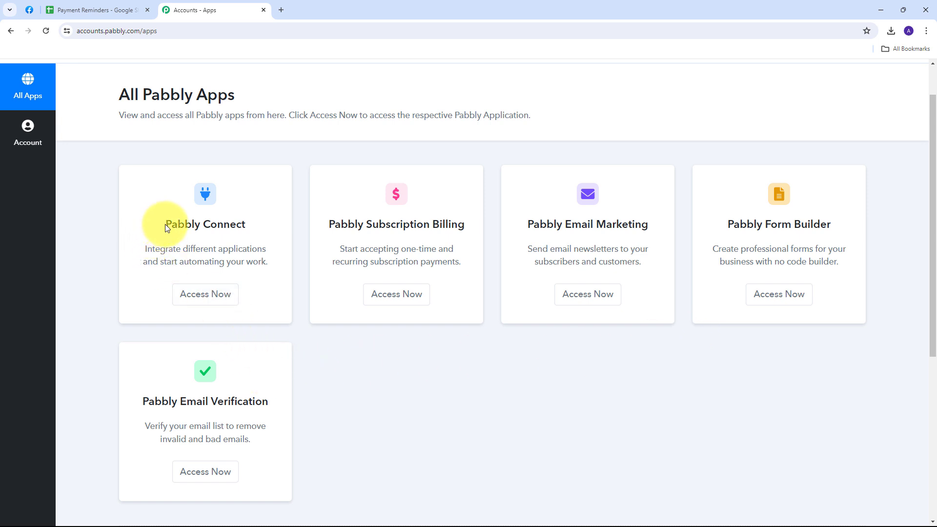
{"action": "left_click_drag", "start_coordinate": [165, 224], "coordinate": [257, 227]}
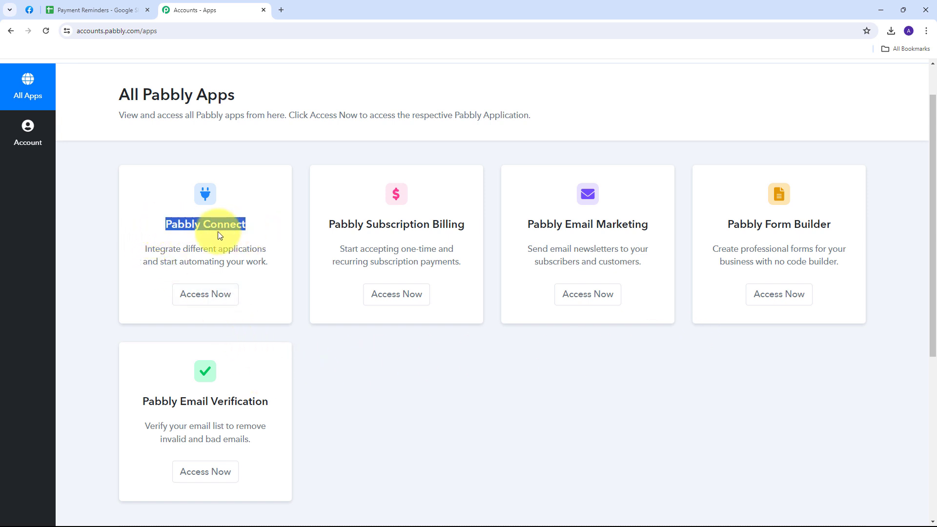
{"action": "left_click", "coordinate": [202, 300]}
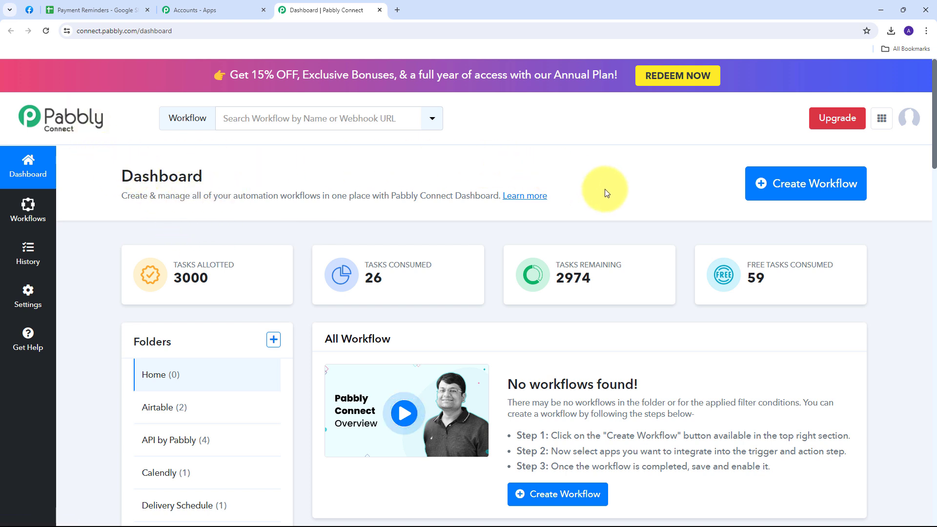
Step: Create a workflow named 'Send Payment Reminders on WhatsApp (100% Automated)'
{"action": "left_click", "coordinate": [794, 189]}
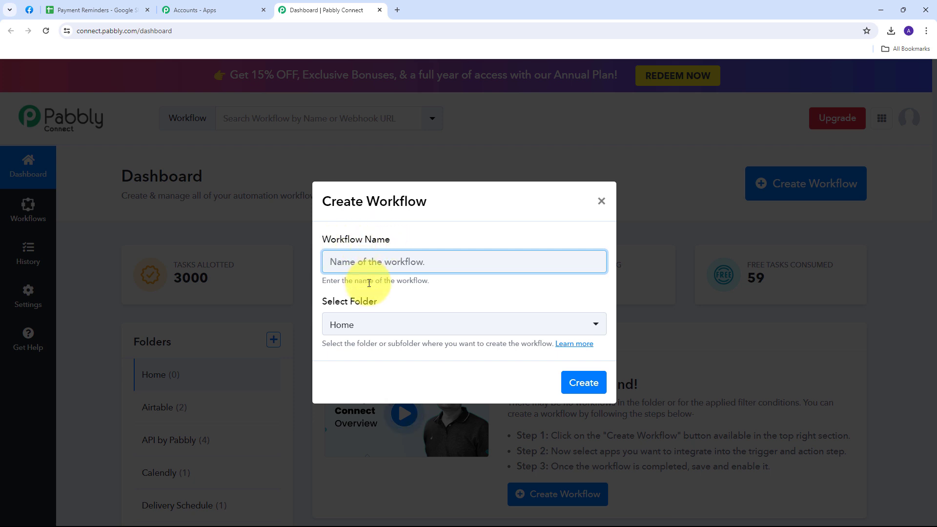
{"action": "type", "text": "Send Payment Reminders on WhatsApp (100% Automated)"}
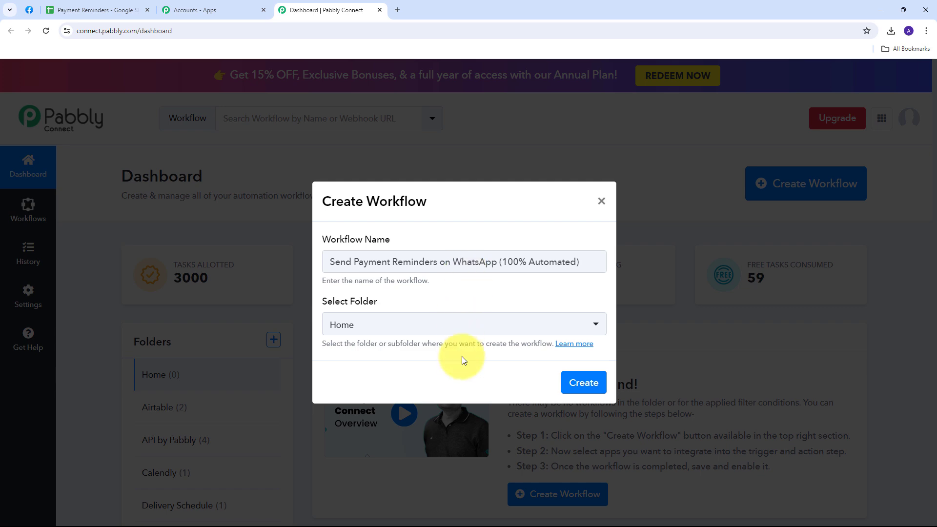
{"action": "left_click", "coordinate": [575, 383]}
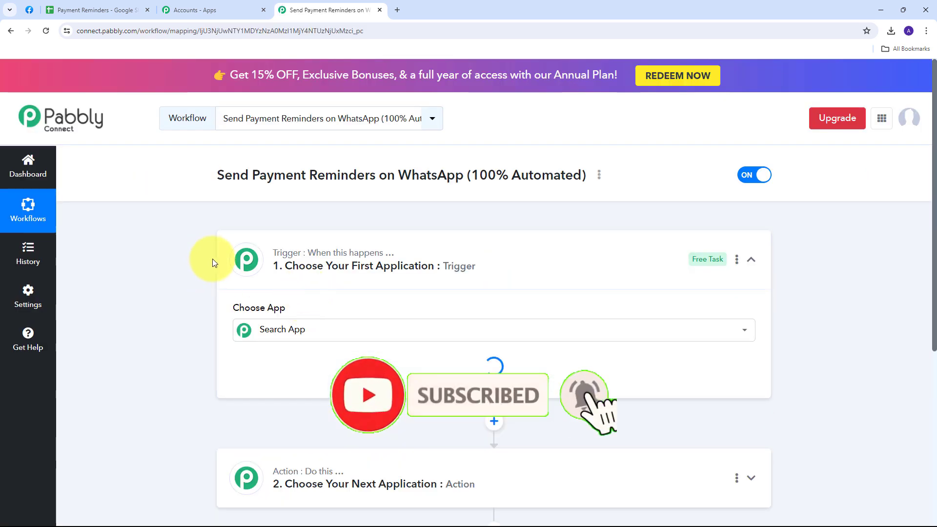
{"action": "scroll", "coordinate": [173, 222], "scroll_direction": "down", "scroll_amount": 2}
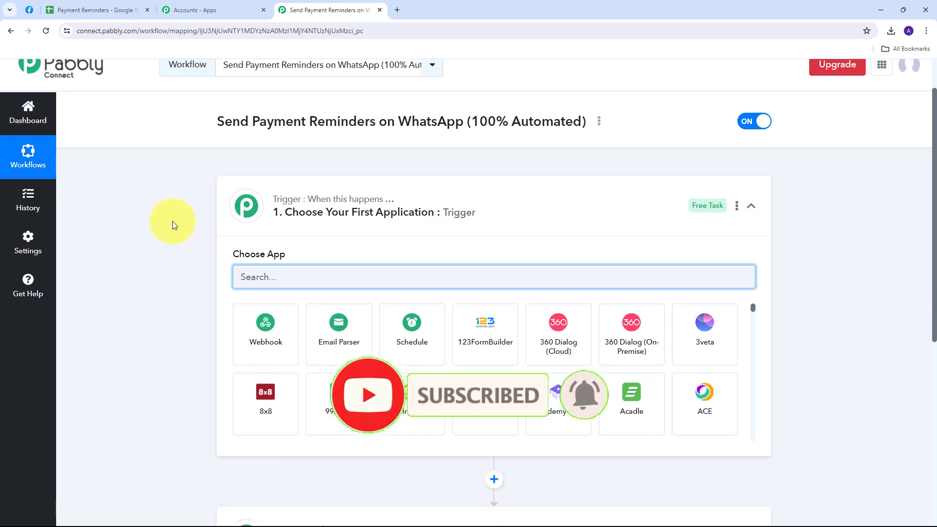
{"action": "scroll", "coordinate": [164, 205], "scroll_direction": "down", "scroll_amount": 1}
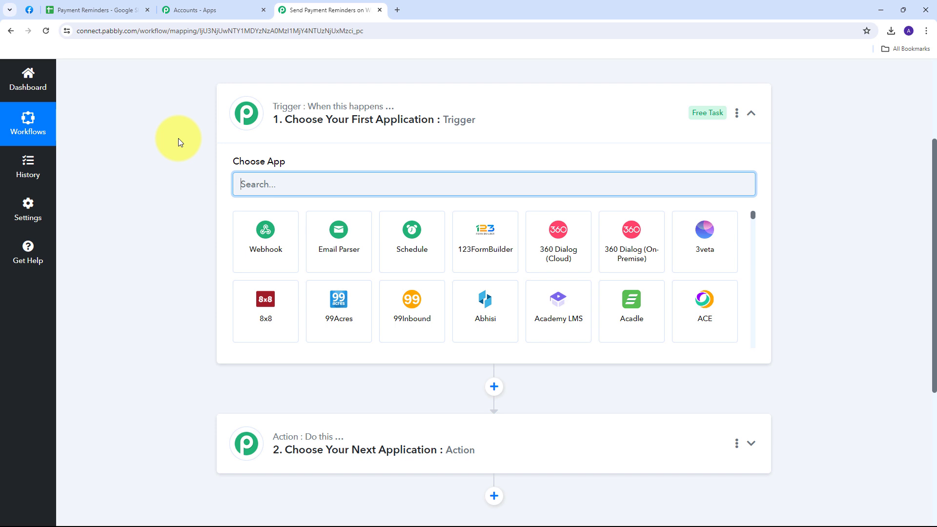
Step: Use Schedule as the trigger, running every day at 12:00
{"action": "left_click", "coordinate": [418, 240]}
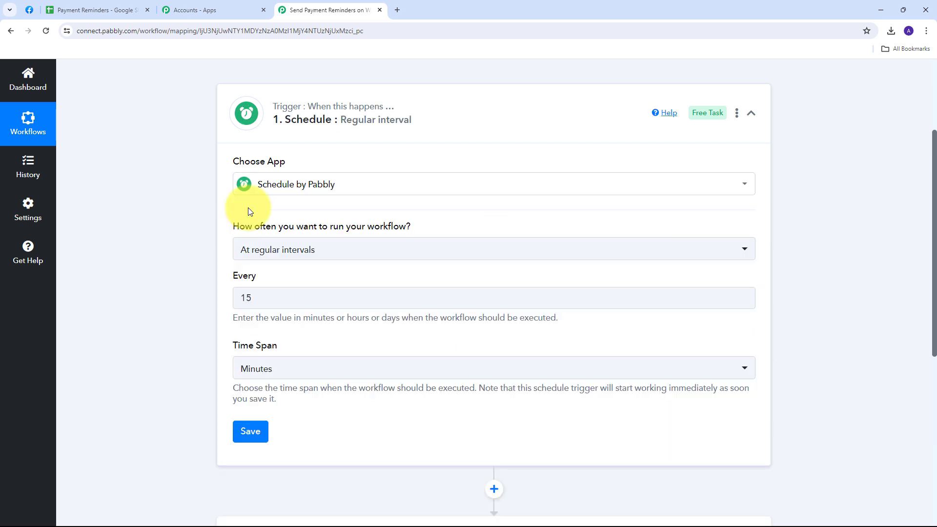
{"action": "mouse_move", "coordinate": [239, 233]}
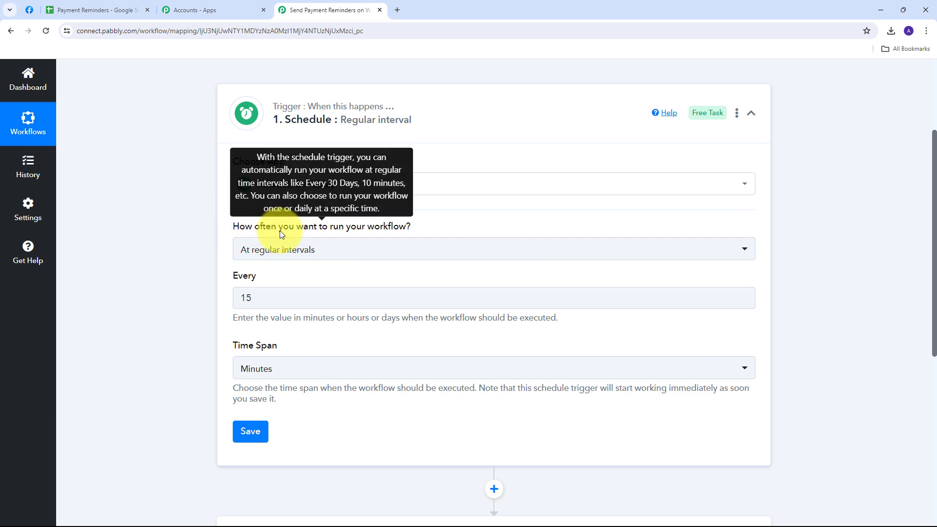
{"action": "left_click", "coordinate": [382, 249]}
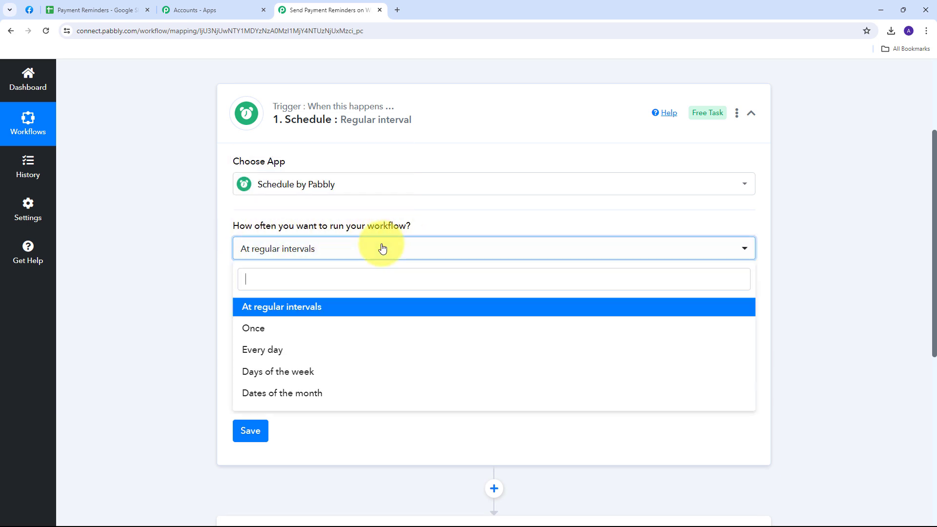
{"action": "left_click", "coordinate": [274, 355]}
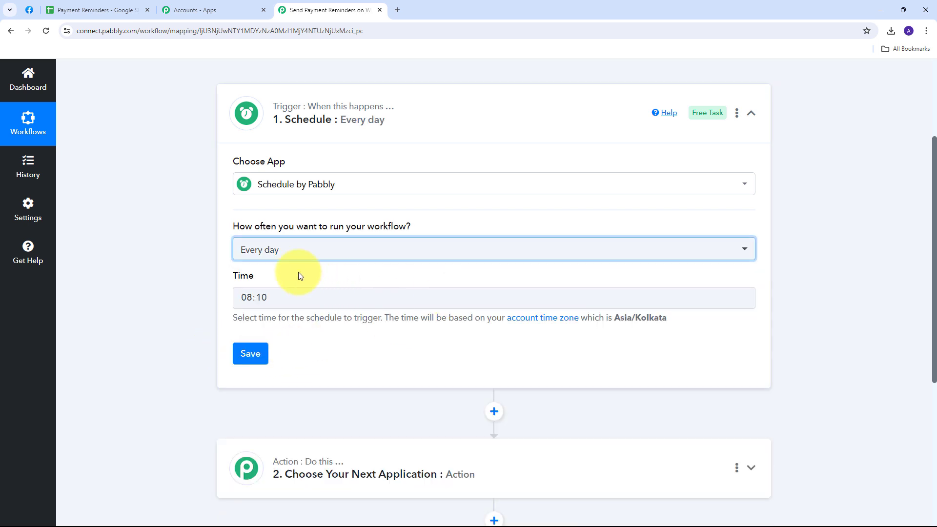
{"action": "left_click", "coordinate": [273, 299]}
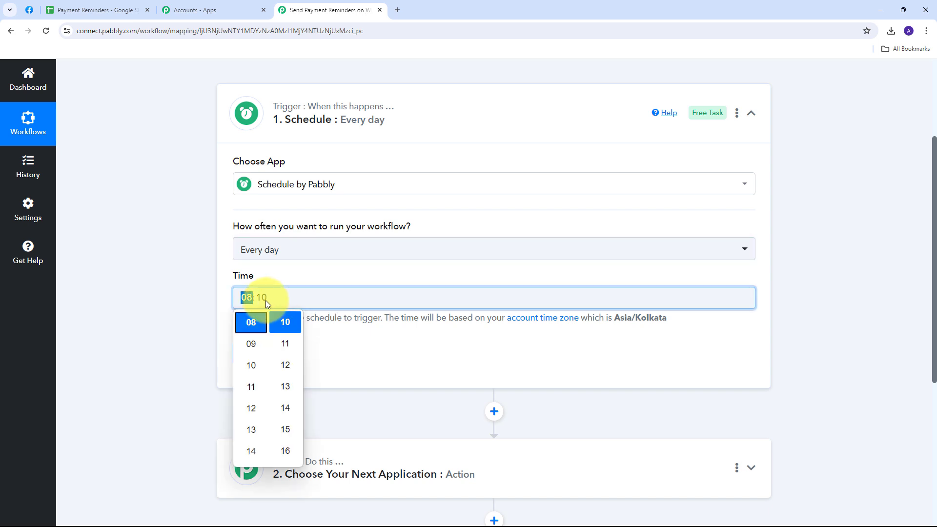
{"action": "left_click", "coordinate": [248, 409]}
{"action": "scroll", "coordinate": [282, 374], "scroll_direction": "up", "scroll_amount": 4}
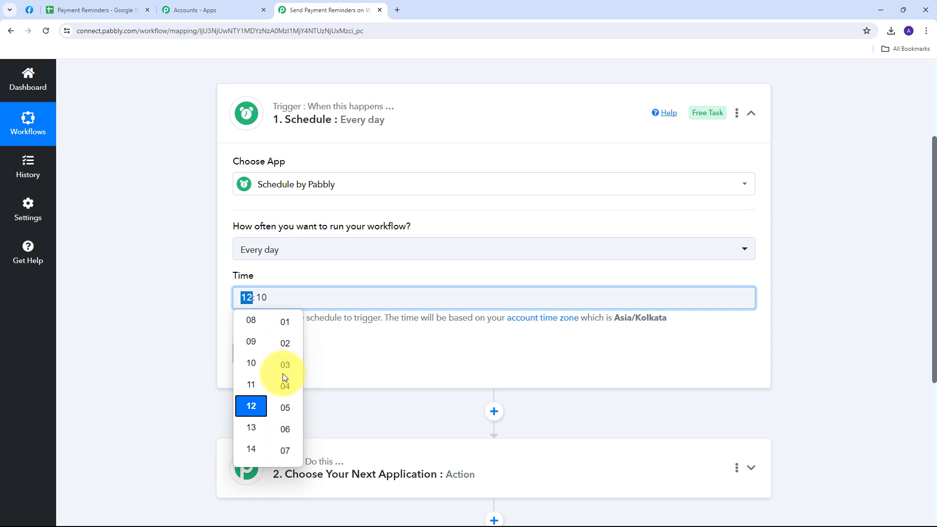
{"action": "scroll", "coordinate": [287, 341], "scroll_direction": "up", "scroll_amount": 1}
{"action": "left_click", "coordinate": [287, 329]}
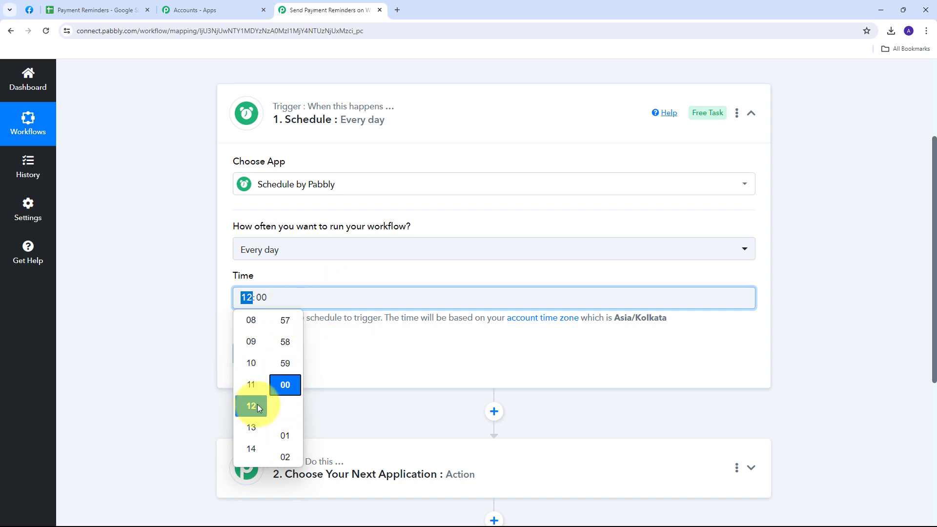
{"action": "left_click", "coordinate": [287, 384]}
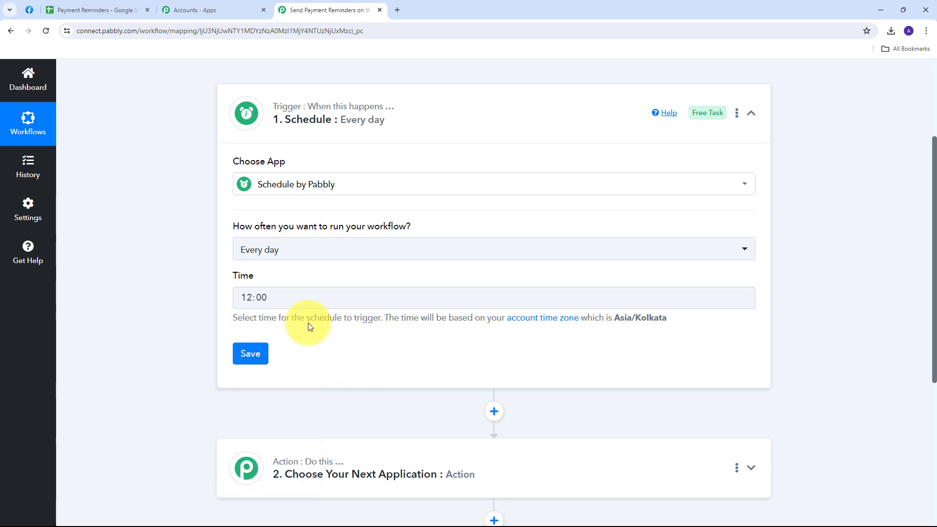
Step: Save the daily trigger and review its Every Day and local time response values
{"action": "left_click", "coordinate": [246, 358]}
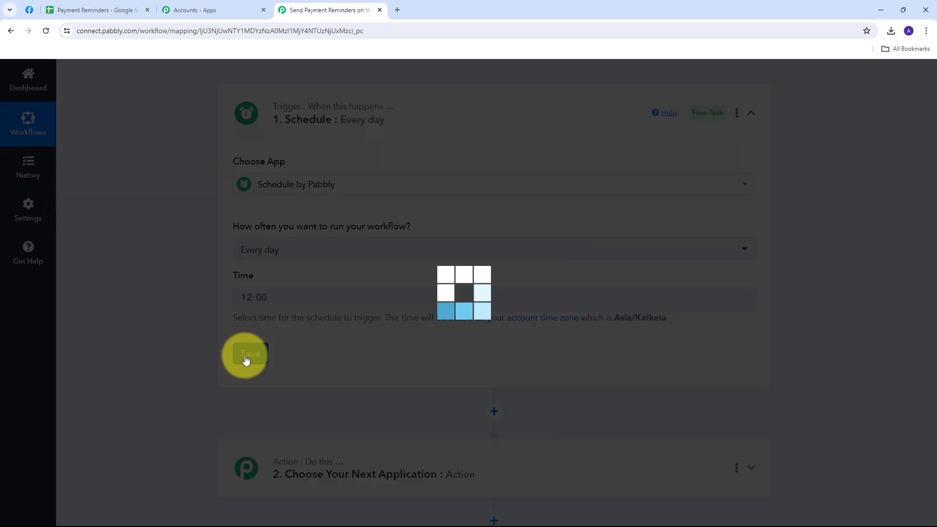
{"action": "left_click", "coordinate": [471, 345]}
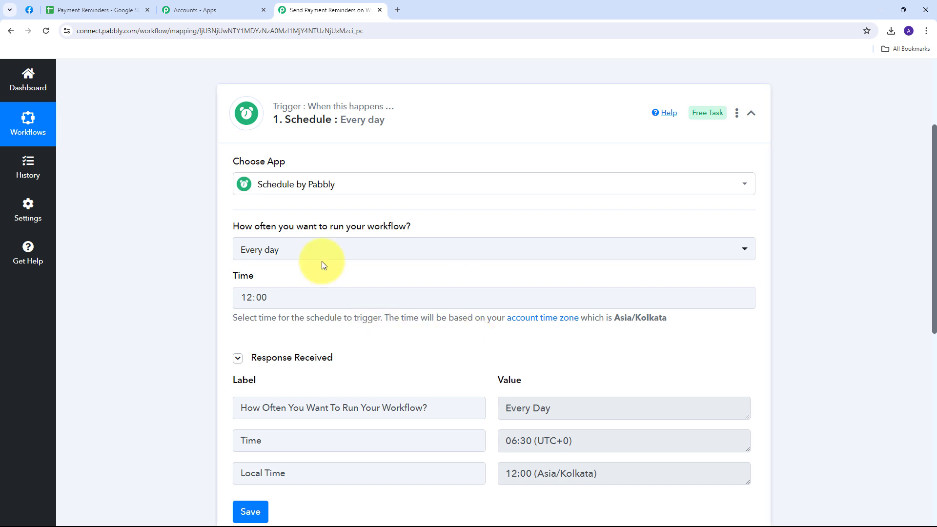
{"action": "scroll", "coordinate": [425, 320], "scroll_direction": "down", "scroll_amount": 1}
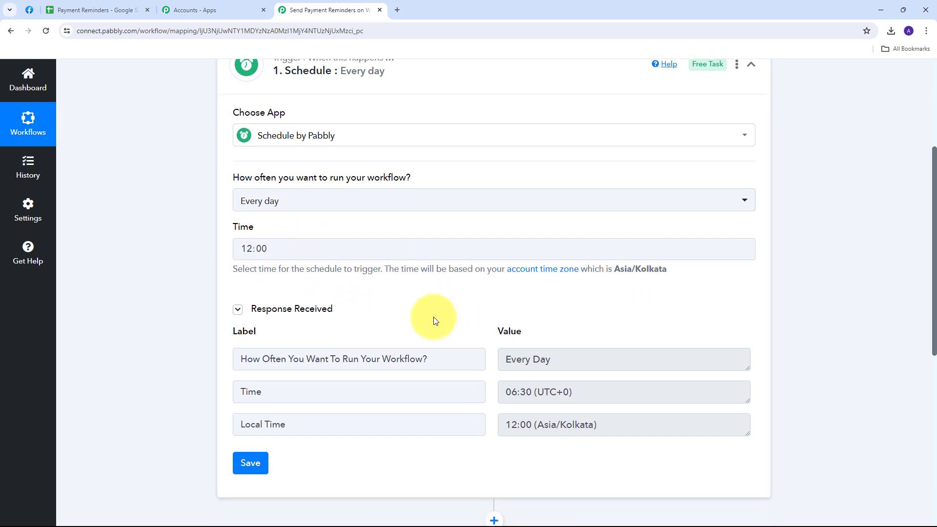
{"action": "triple_click", "coordinate": [563, 359]}
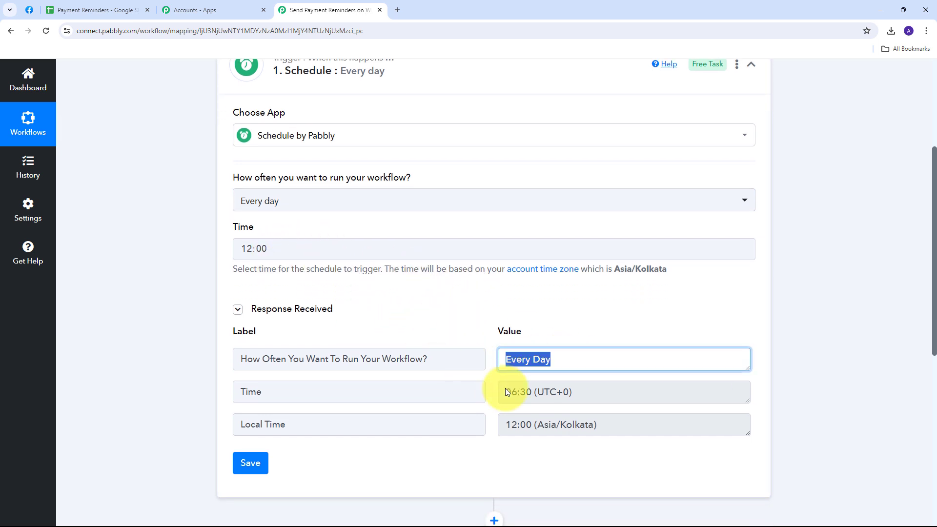
{"action": "triple_click", "coordinate": [561, 425]}
{"action": "scroll", "coordinate": [475, 356], "scroll_direction": "up", "scroll_amount": 1}
{"action": "left_click", "coordinate": [475, 356]}
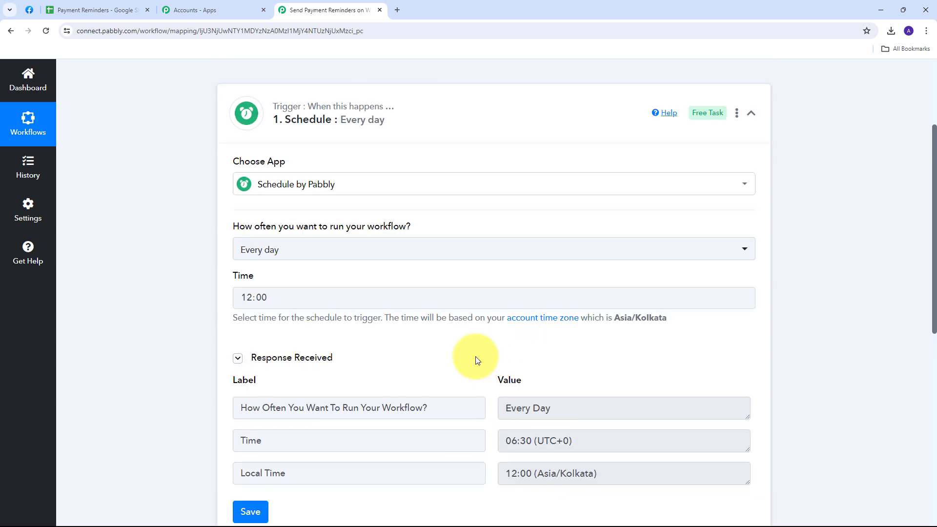
{"action": "scroll", "coordinate": [475, 360], "scroll_direction": "down", "scroll_amount": 2}
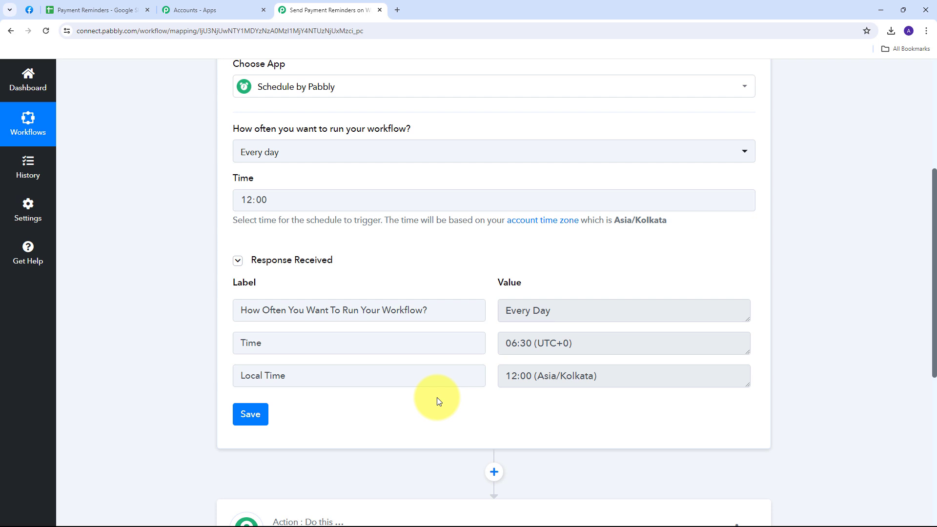
{"action": "scroll", "coordinate": [450, 394], "scroll_direction": "down", "scroll_amount": 3}
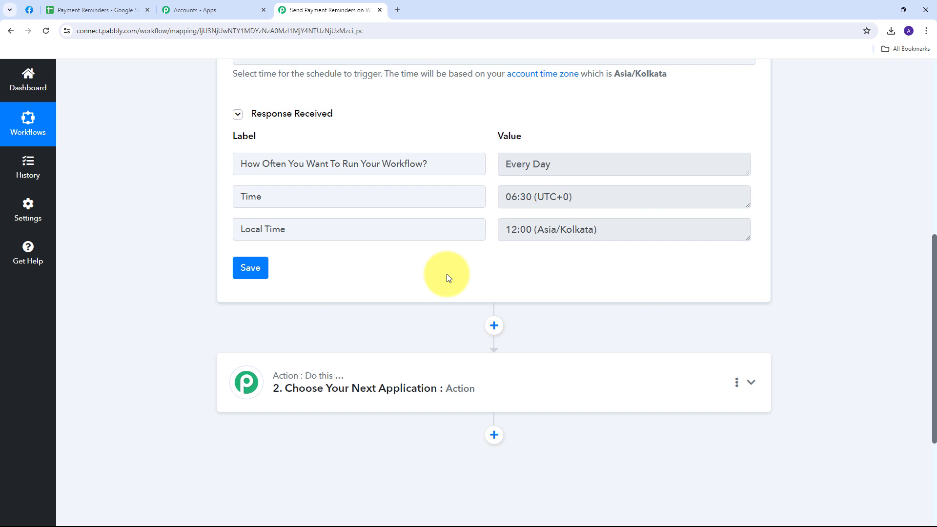
{"action": "scroll", "coordinate": [402, 255], "scroll_direction": "down", "scroll_amount": 3}
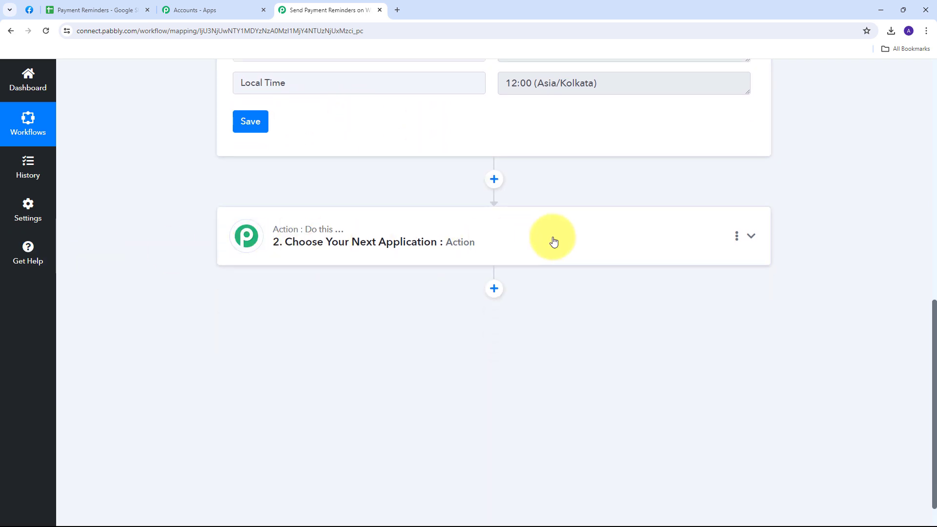
Step: Set step two to Google Sheets with the Lookup Spreadsheet Rows V2 event
{"action": "left_click", "coordinate": [752, 237]}
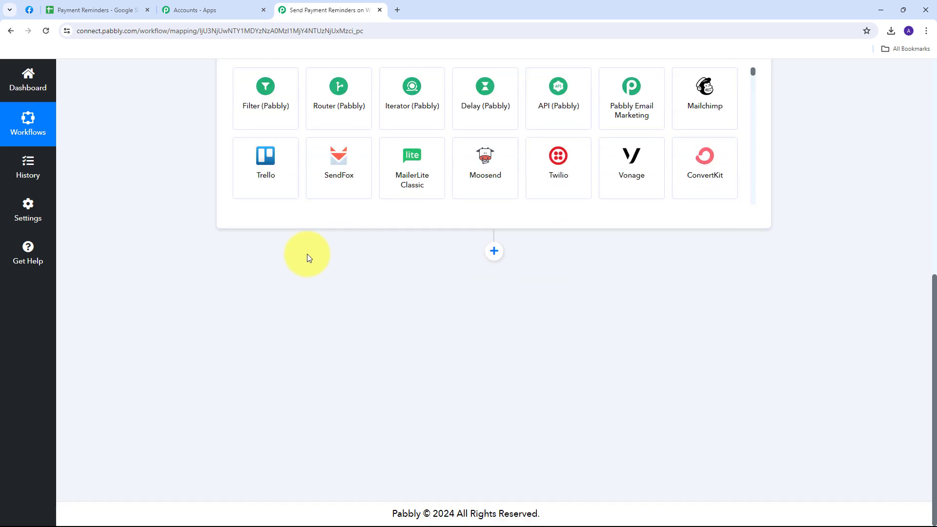
{"action": "left_click", "coordinate": [291, 272]}
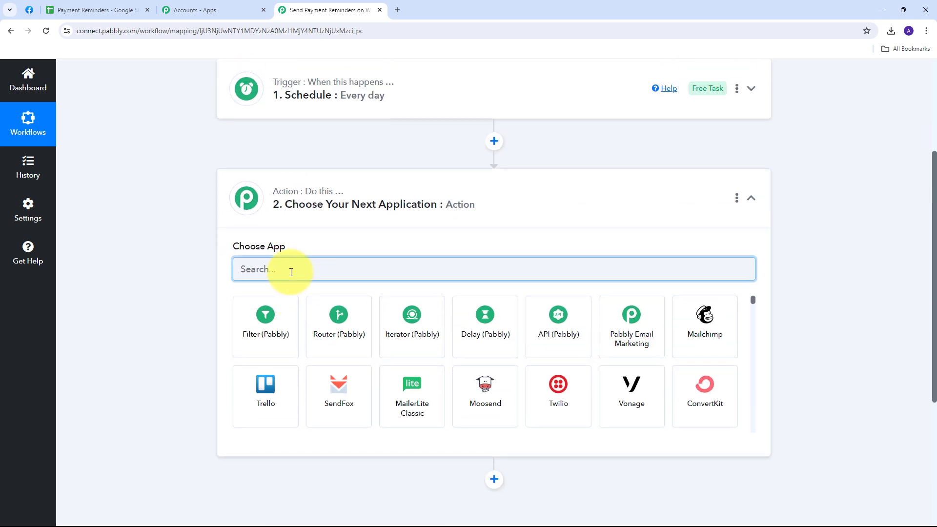
{"action": "type", "text": "Goo"}
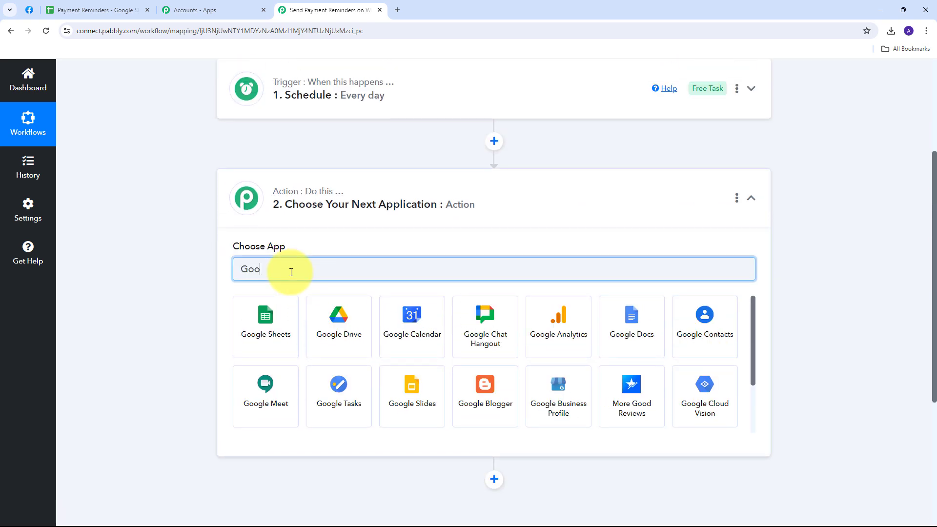
{"action": "type", "text": "gle sheets"}
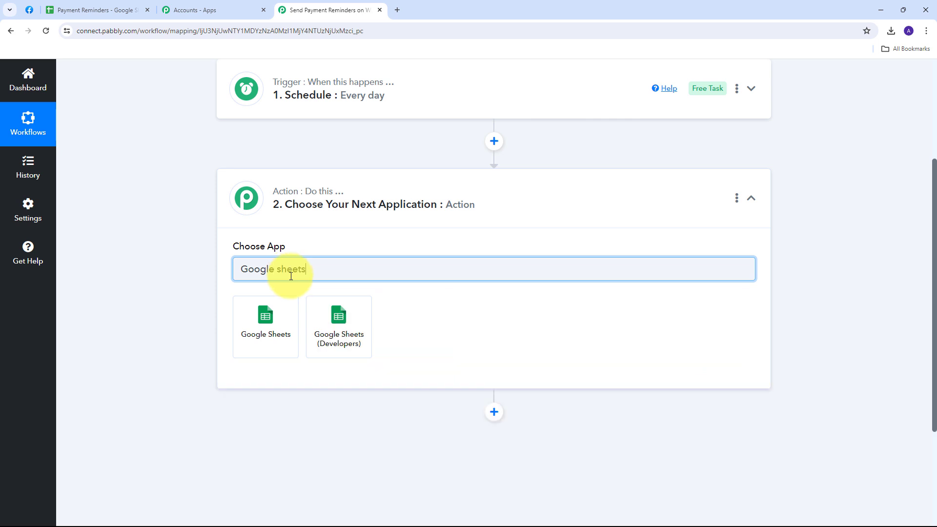
{"action": "left_click", "coordinate": [271, 319]}
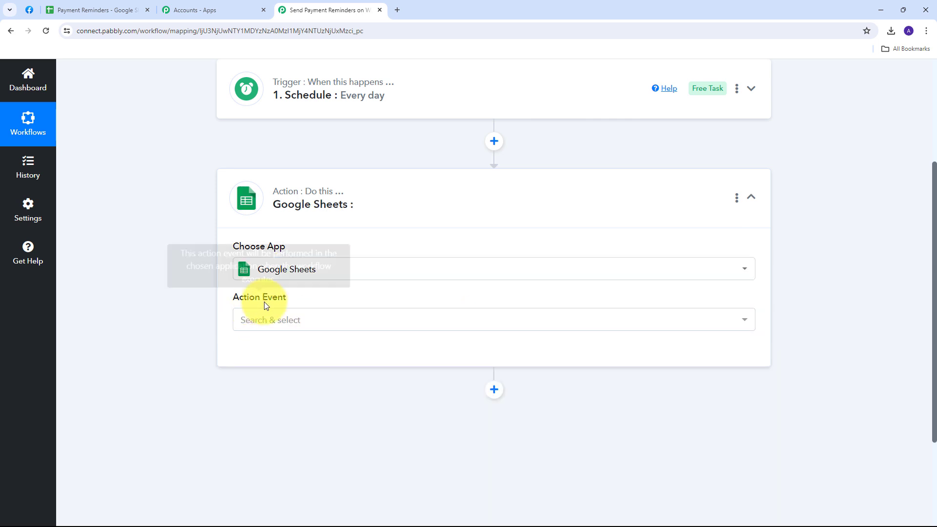
{"action": "left_click", "coordinate": [417, 322]}
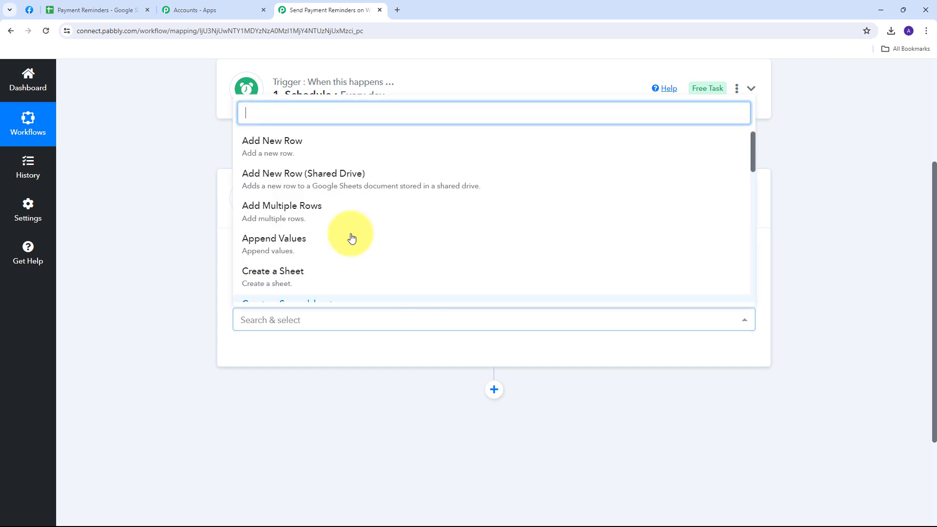
{"action": "scroll", "coordinate": [372, 207], "scroll_direction": "down", "scroll_amount": 5}
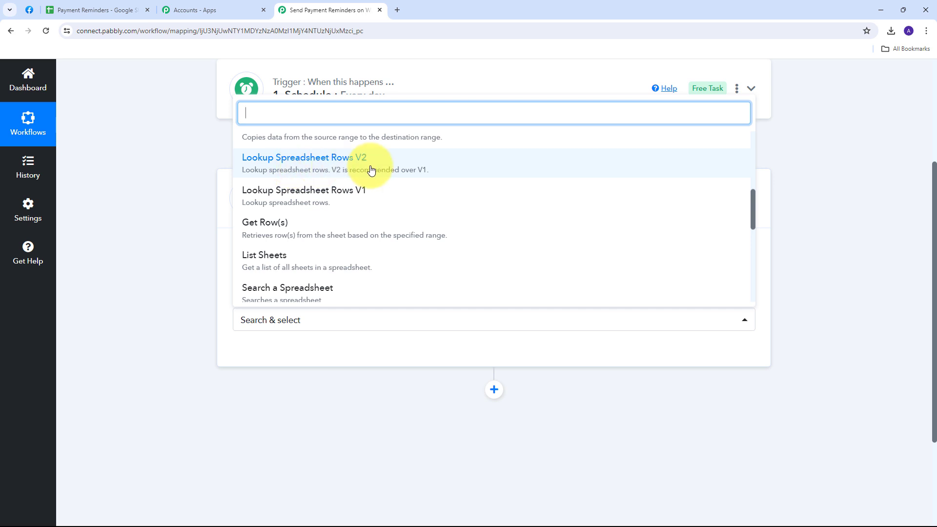
{"action": "left_click", "coordinate": [352, 172]}
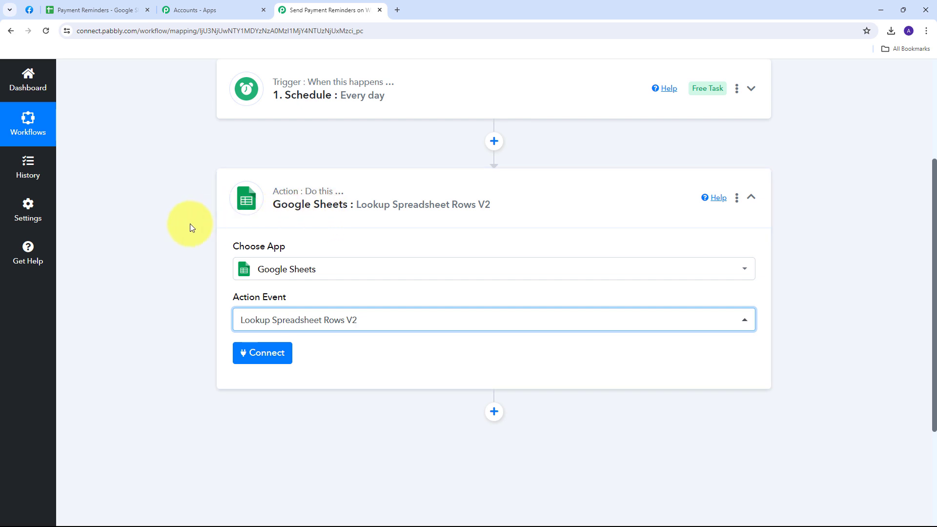
Step: Add a new Google Sheets connection by signing in with Google and allowing access
{"action": "left_click", "coordinate": [252, 358]}
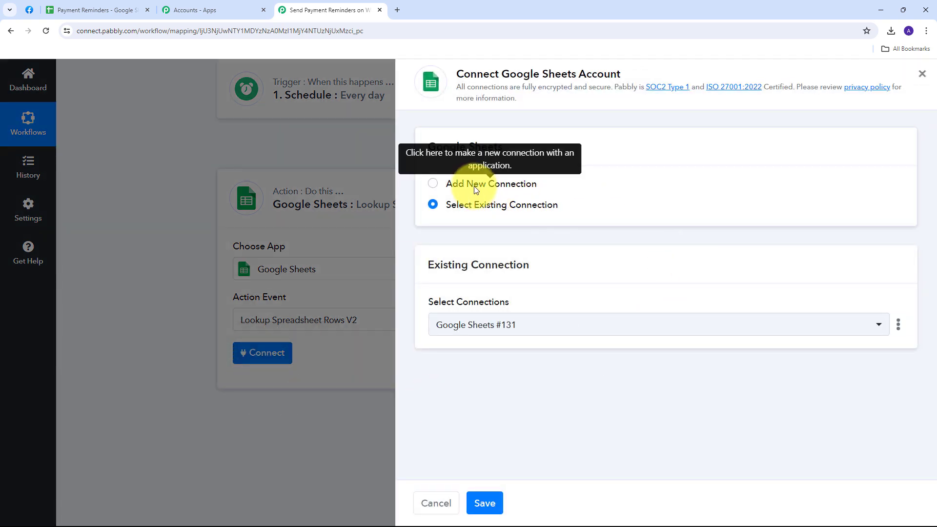
{"action": "left_click", "coordinate": [476, 188]}
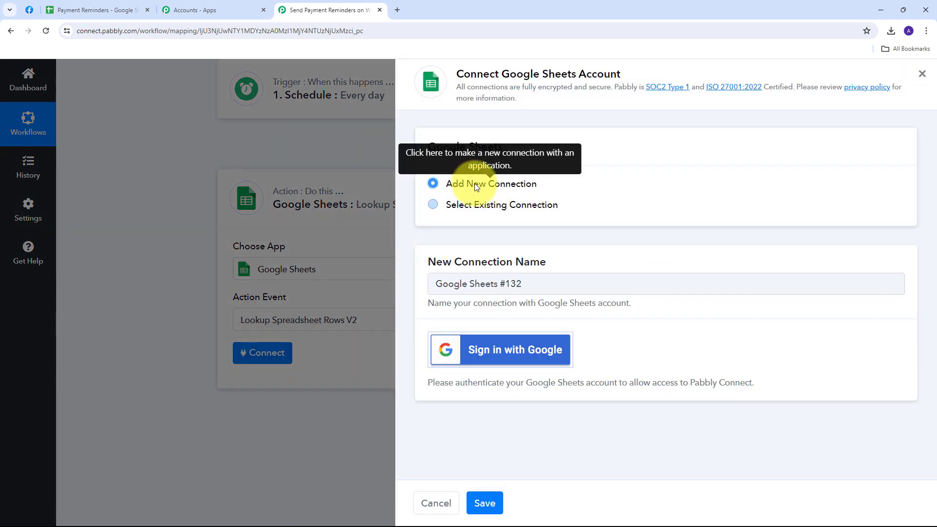
{"action": "left_click", "coordinate": [517, 358]}
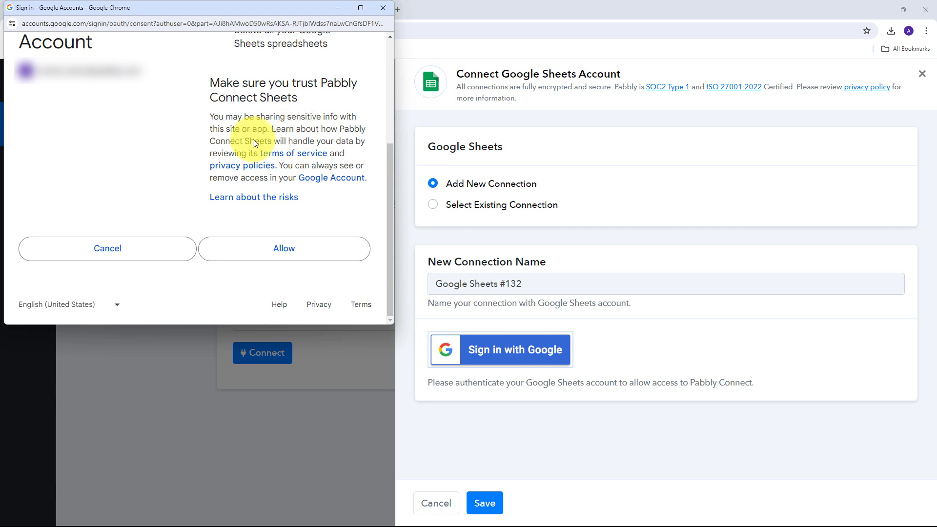
{"action": "left_click", "coordinate": [268, 250]}
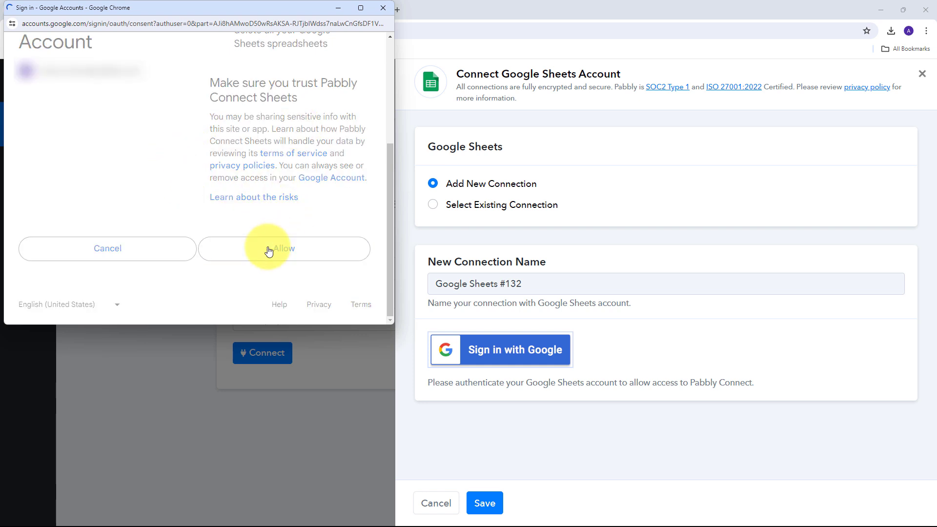
{"action": "key", "text": "Return"}
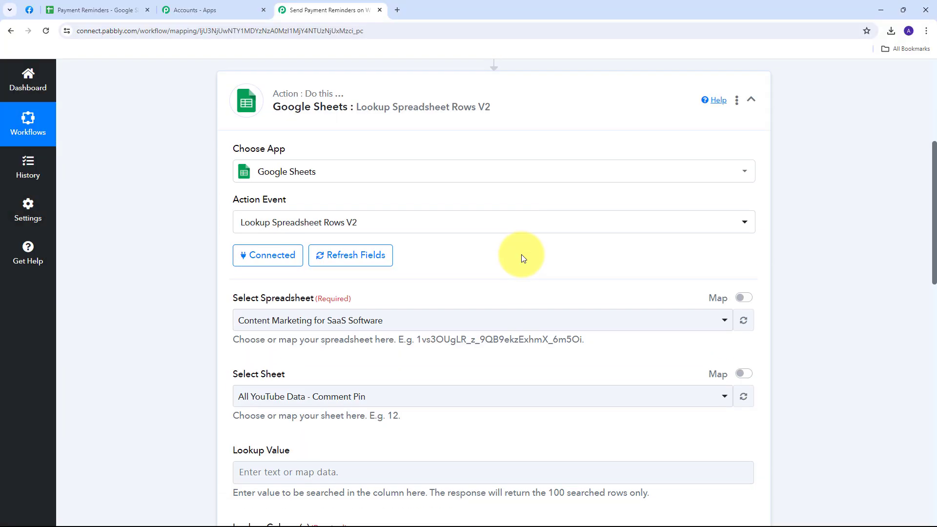
{"action": "scroll", "coordinate": [310, 288], "scroll_direction": "down", "scroll_amount": 1}
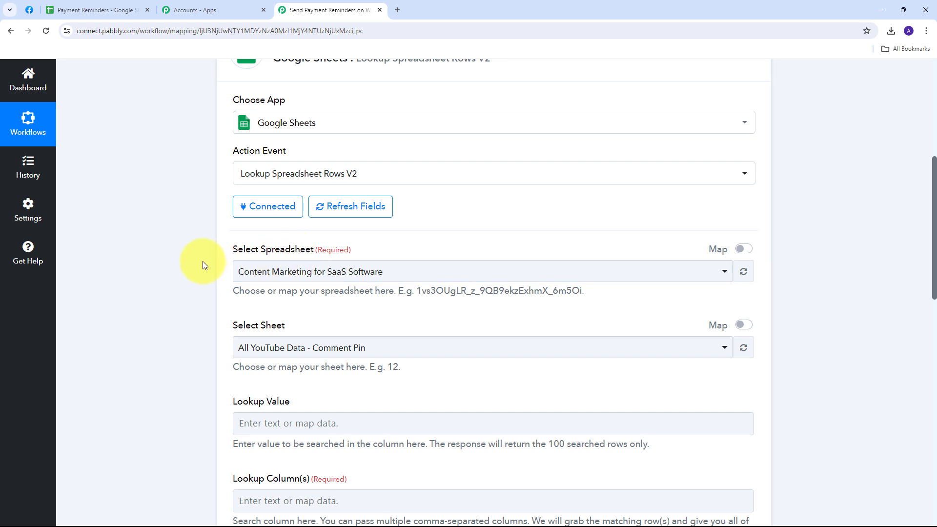
Step: In the Payment Reminders sheet, check Payment Status column G and widen Phone Number column D
{"action": "left_click", "coordinate": [86, 10]}
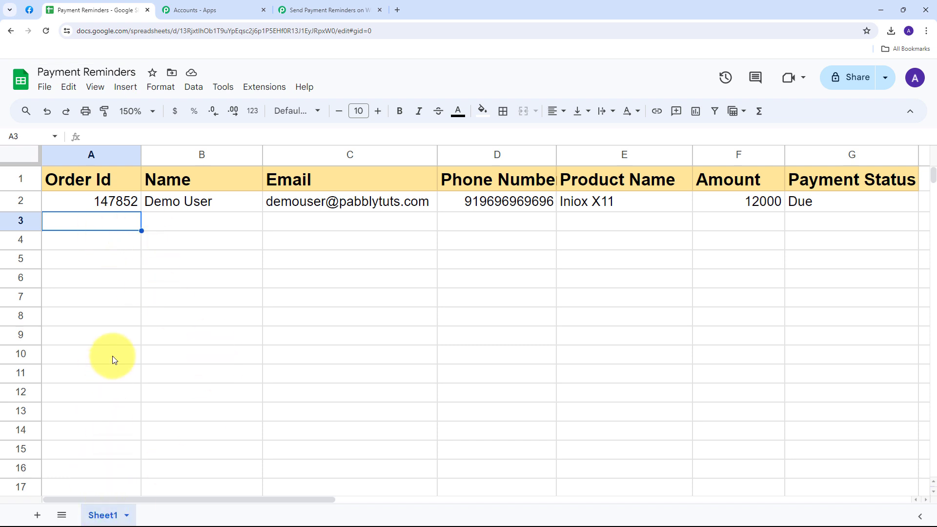
{"action": "mouse_move", "coordinate": [49, 503]}
{"action": "left_mouse_down"}
{"action": "mouse_move", "coordinate": [129, 507]}
{"action": "mouse_move", "coordinate": [59, 510]}
{"action": "left_mouse_up"}
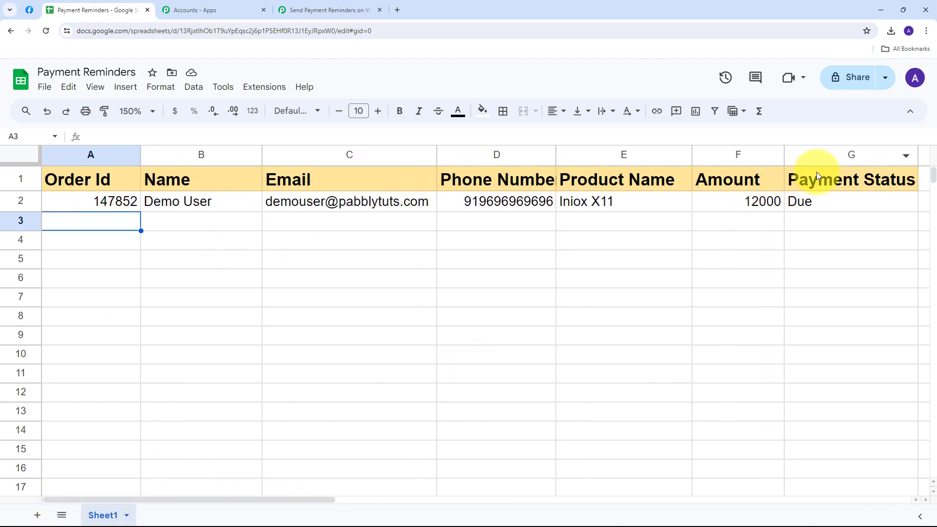
{"action": "left_click", "coordinate": [832, 157]}
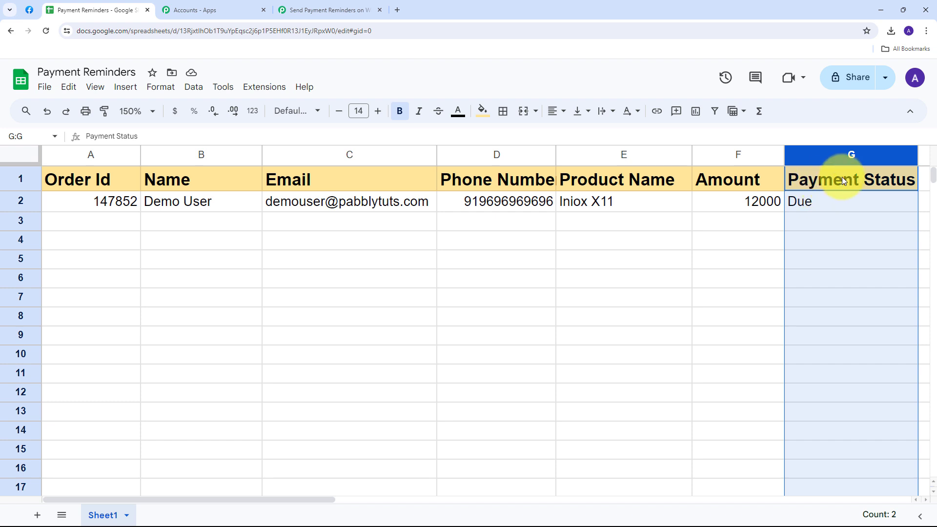
{"action": "left_click", "coordinate": [630, 223]}
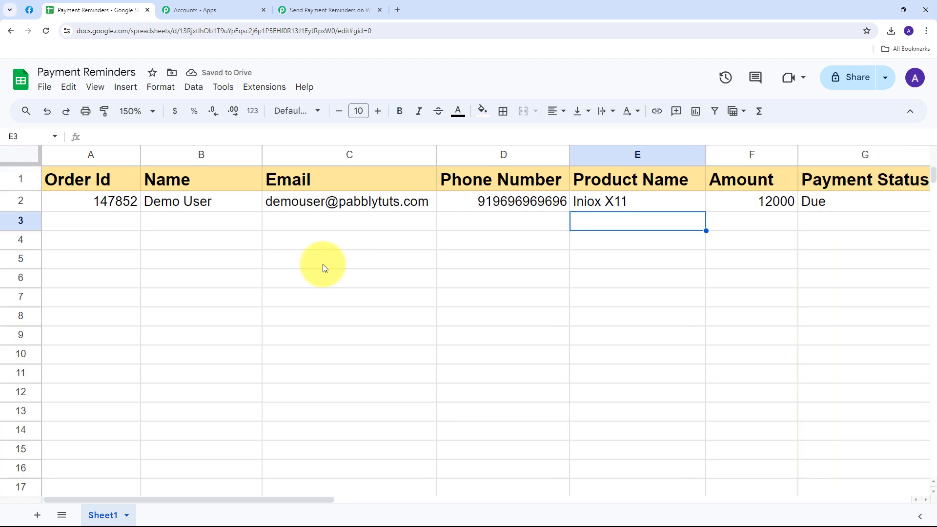
Step: Point the lookup at the Payment Reminders spreadsheet's Sheet1 with lookup value 'Due'
{"action": "left_click", "coordinate": [303, 8]}
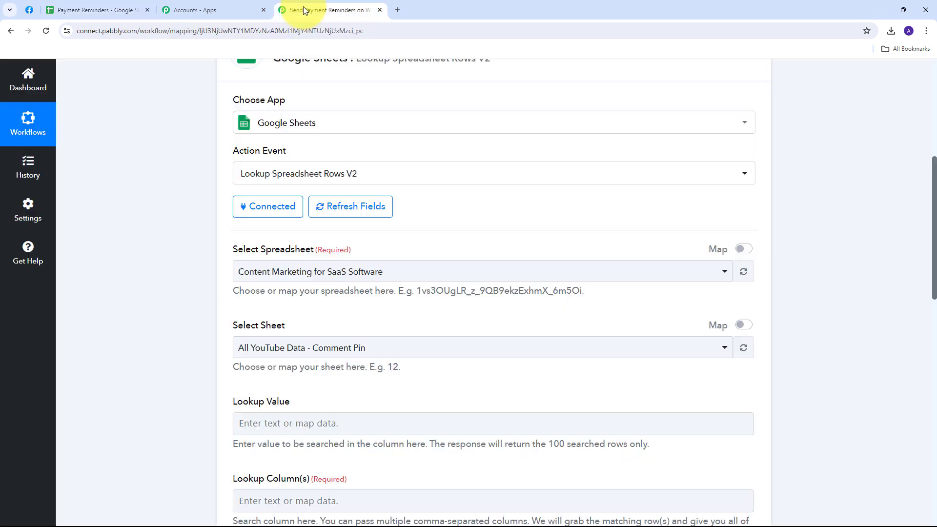
{"action": "left_click", "coordinate": [598, 273]}
{"action": "scroll", "coordinate": [354, 359], "scroll_direction": "down", "scroll_amount": 2}
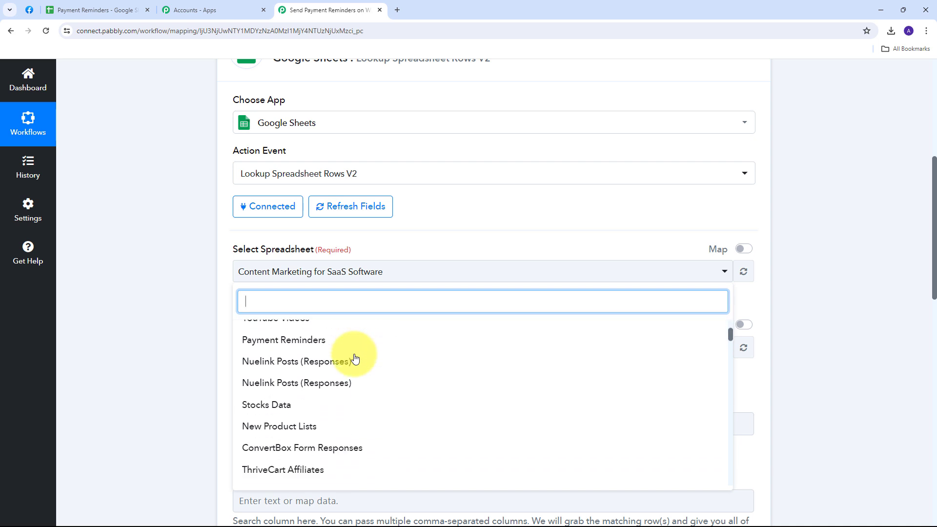
{"action": "scroll", "coordinate": [354, 359], "scroll_direction": "up", "scroll_amount": 2}
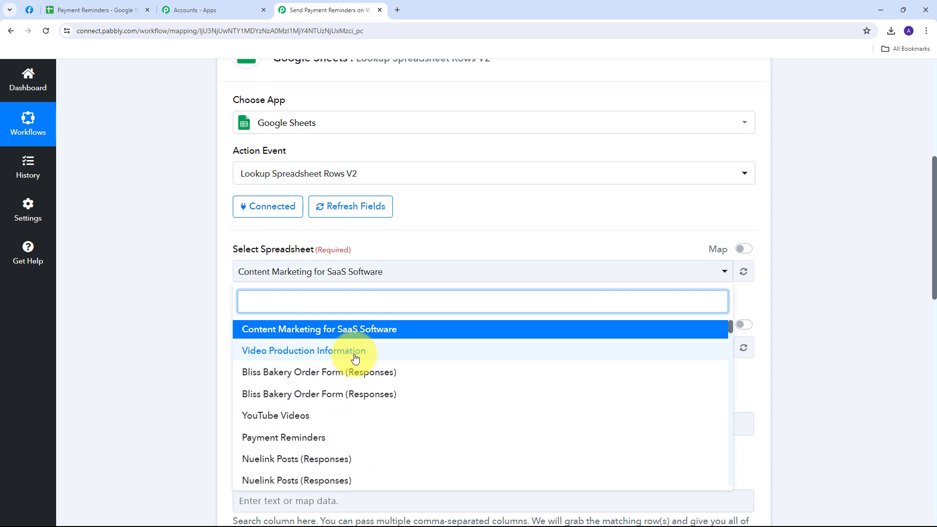
{"action": "left_click", "coordinate": [313, 444]}
{"action": "scroll", "coordinate": [219, 258], "scroll_direction": "down", "scroll_amount": 3}
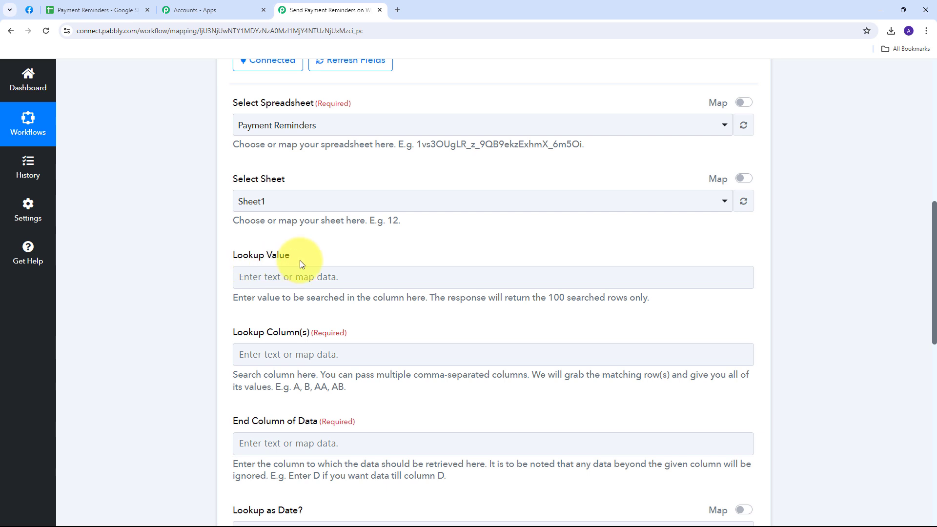
{"action": "left_click", "coordinate": [262, 281]}
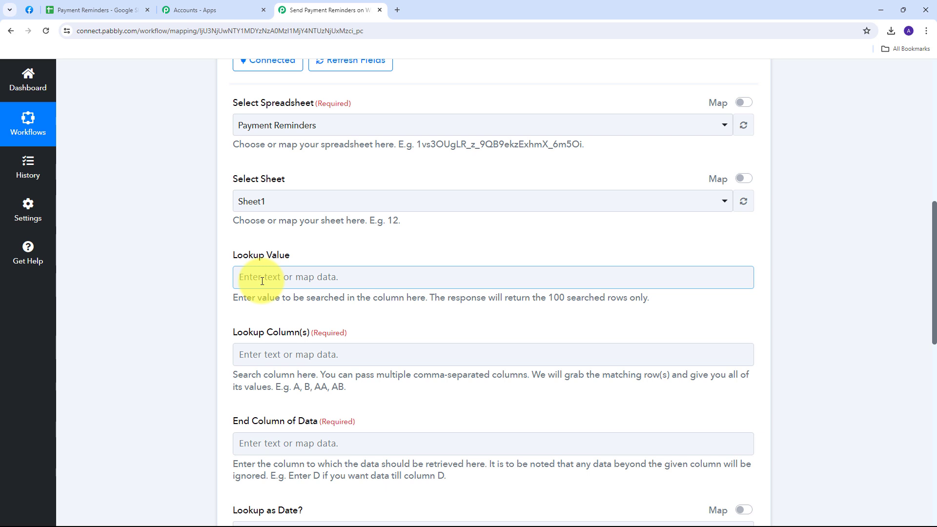
{"action": "type", "text": "D"}
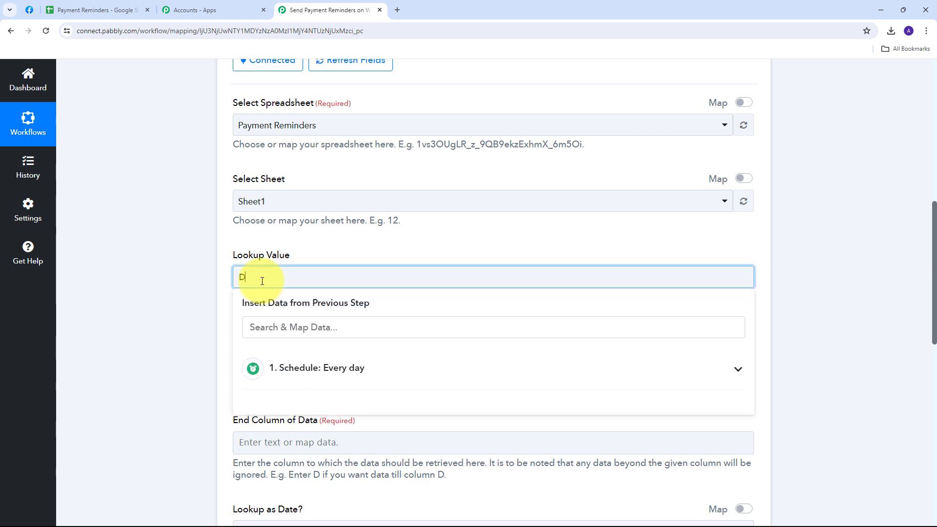
{"action": "type", "text": "ue"}
{"action": "left_click", "coordinate": [291, 259]}
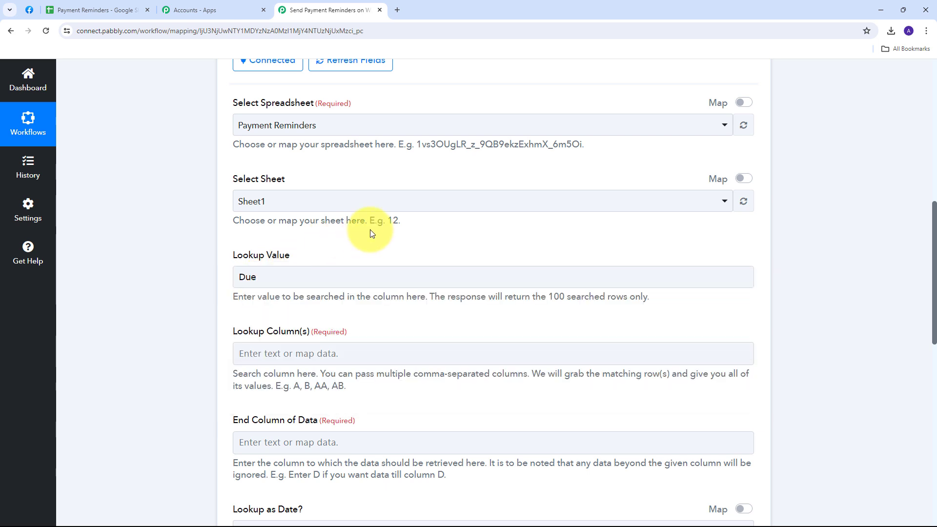
{"action": "scroll", "coordinate": [370, 229], "scroll_direction": "down", "scroll_amount": 2}
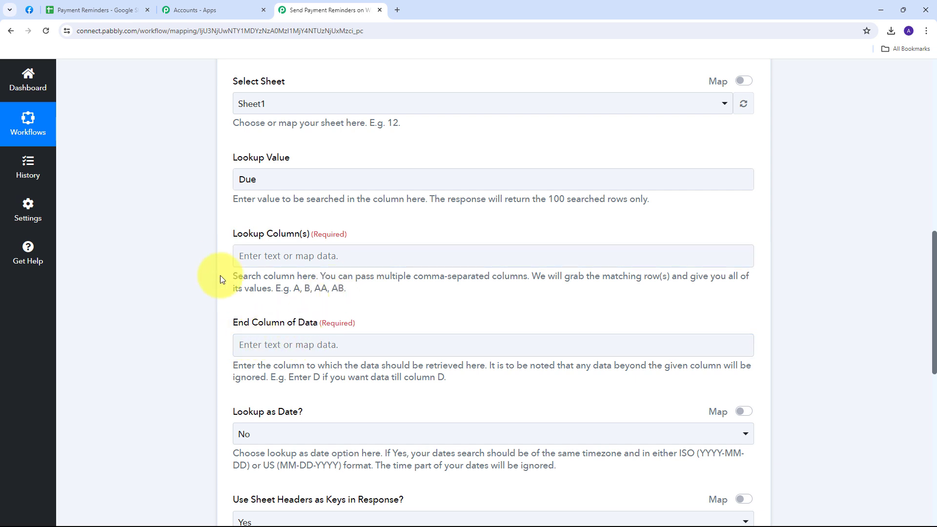
{"action": "left_click", "coordinate": [87, 10]}
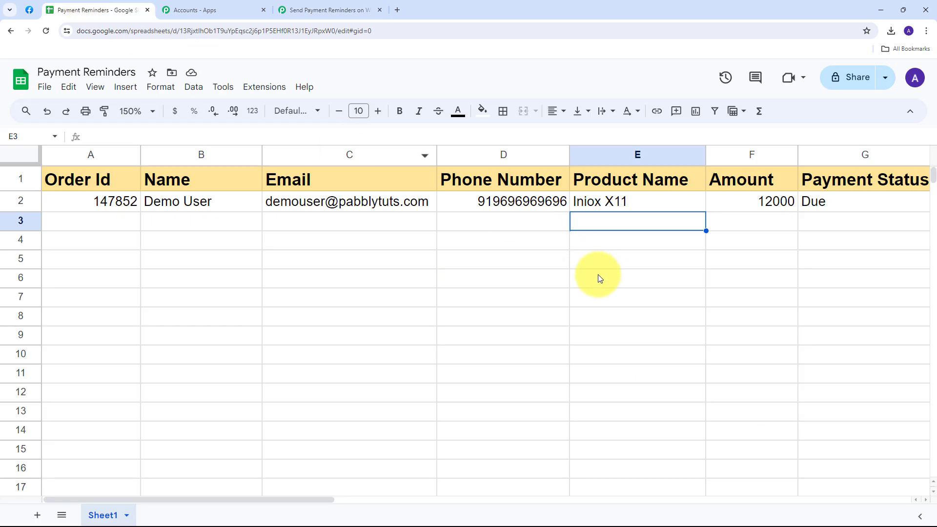
{"action": "left_click", "coordinate": [862, 155]}
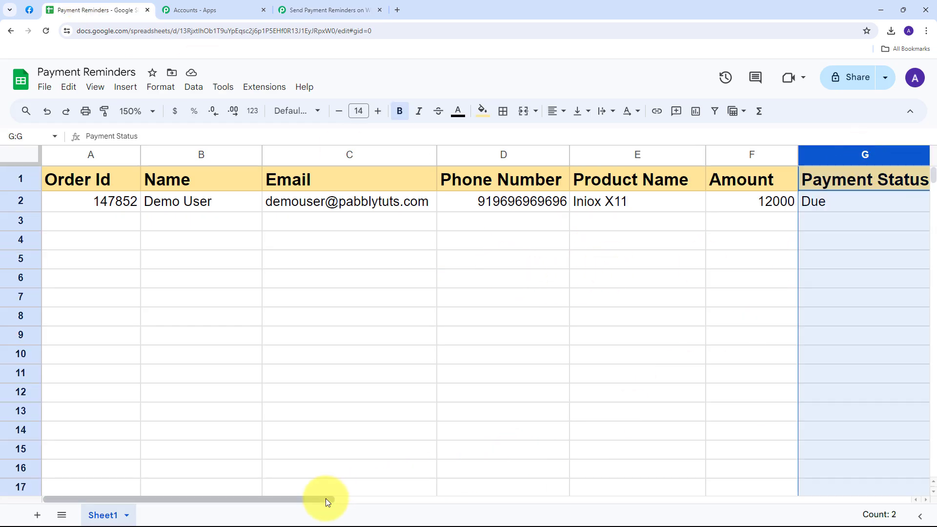
{"action": "left_click_drag", "start_coordinate": [326, 499], "coordinate": [367, 488]}
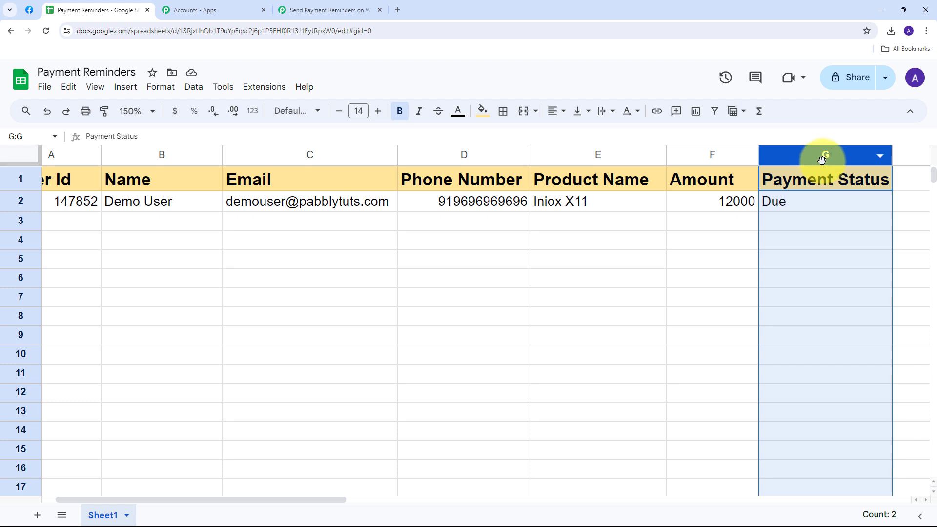
{"action": "left_click", "coordinate": [717, 228]}
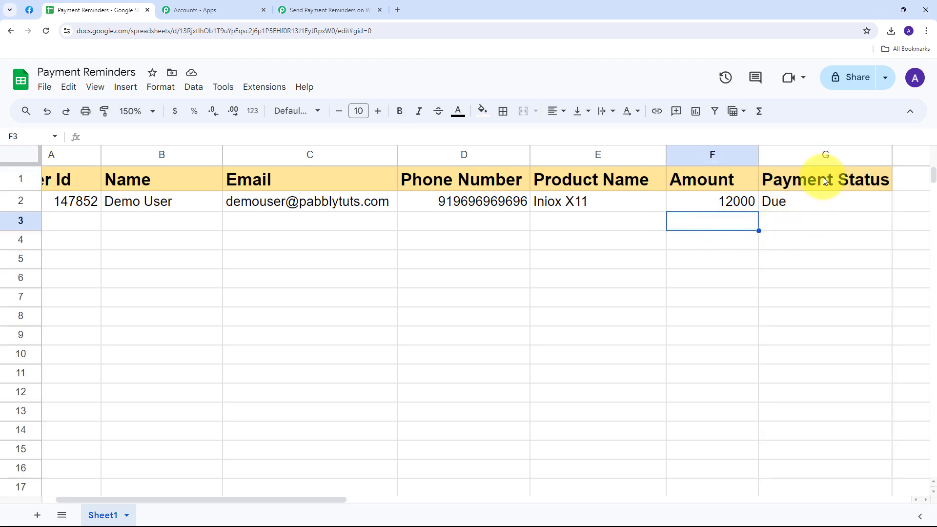
{"action": "left_click", "coordinate": [823, 155]}
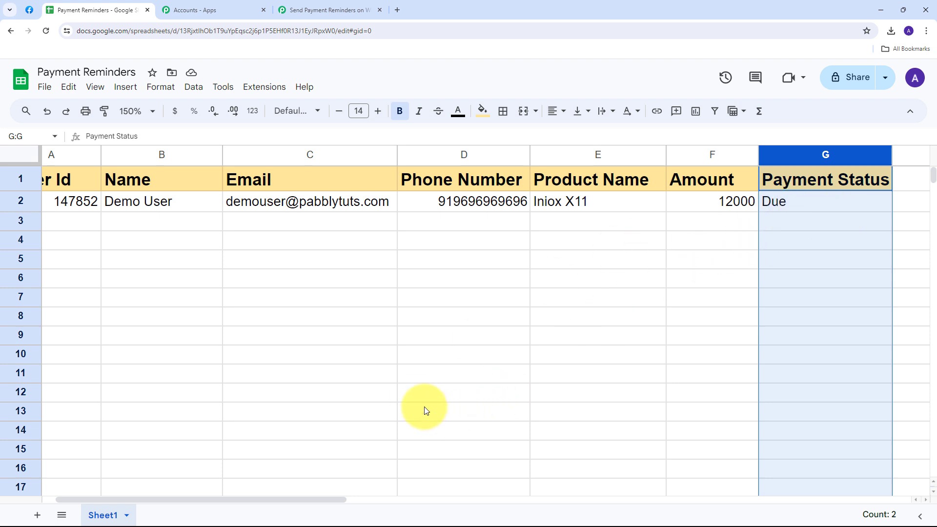
{"action": "left_click_drag", "start_coordinate": [335, 500], "coordinate": [263, 499]}
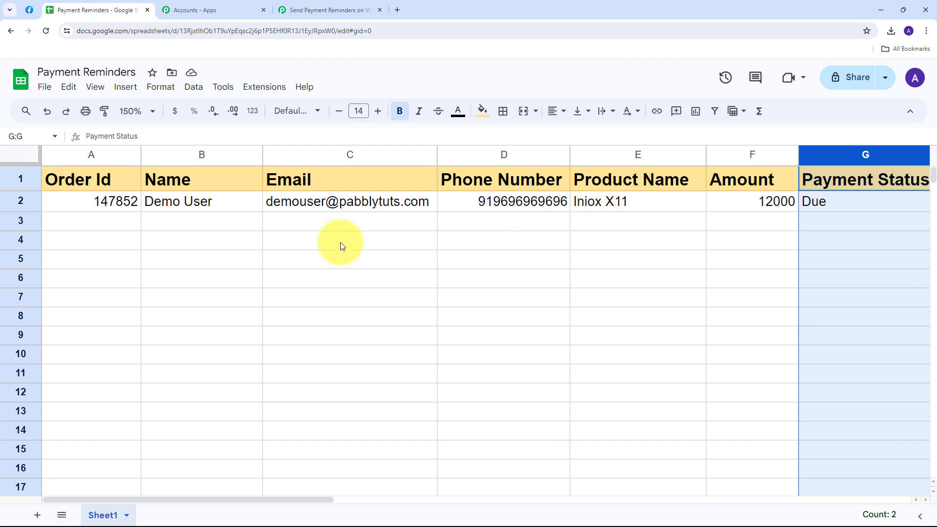
{"action": "left_click", "coordinate": [306, 10]}
Step: Set the lookup column and the end column of data both to G
{"action": "left_click", "coordinate": [275, 256]}
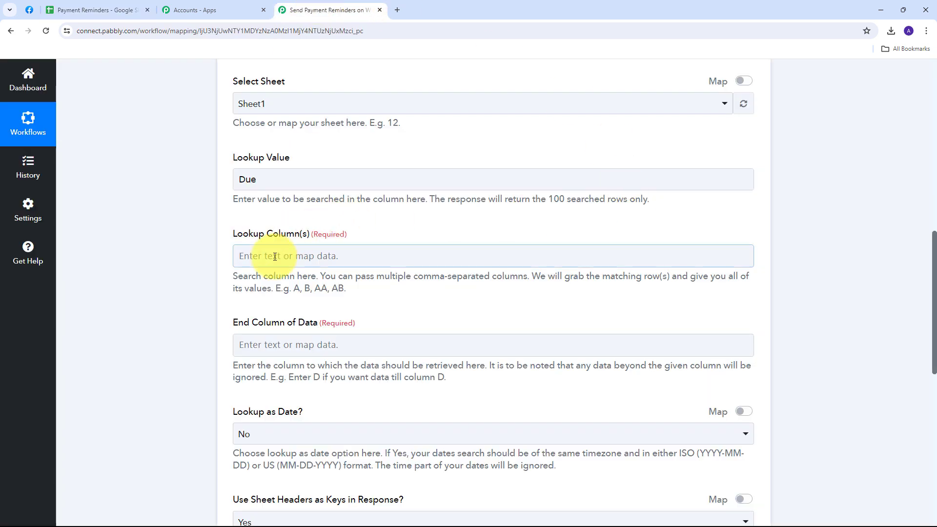
{"action": "left_click", "coordinate": [275, 257]}
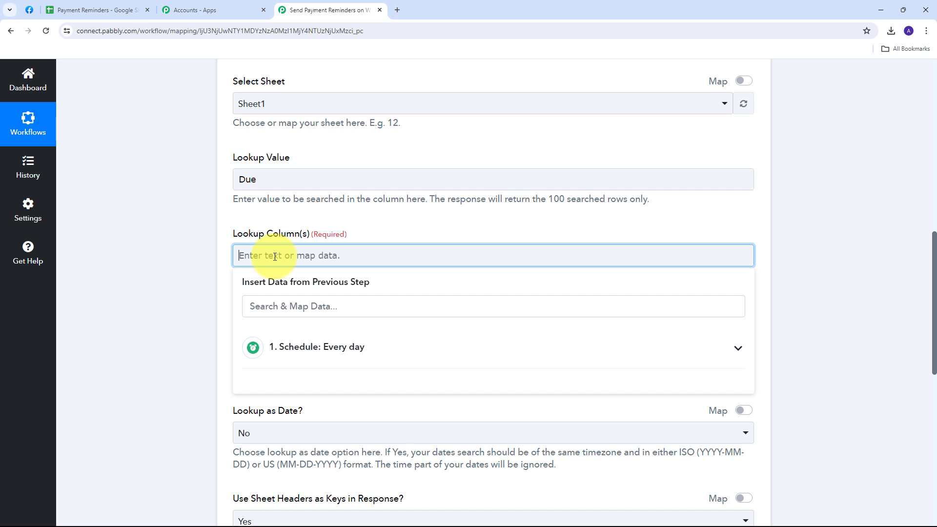
{"action": "type", "text": "G"}
{"action": "left_click", "coordinate": [395, 226]}
{"action": "scroll", "coordinate": [381, 243], "scroll_direction": "down", "scroll_amount": 1}
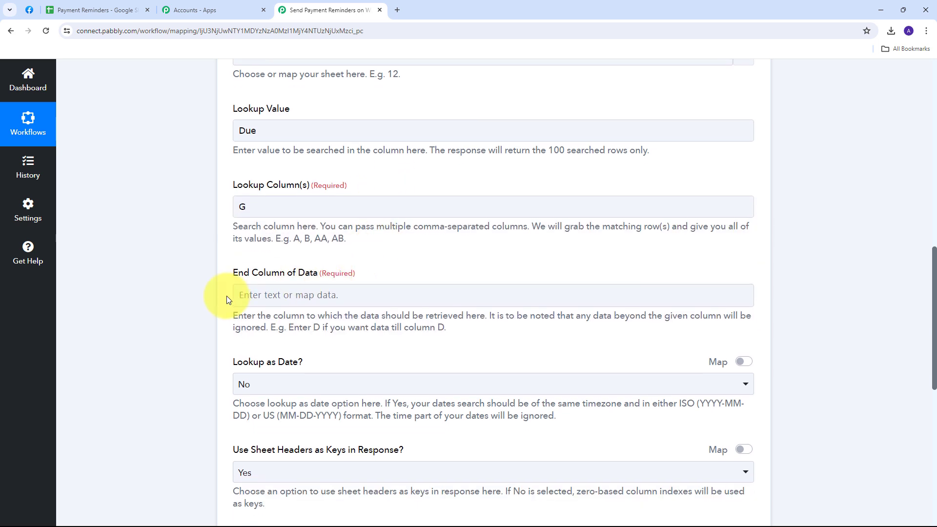
{"action": "left_click", "coordinate": [276, 298]}
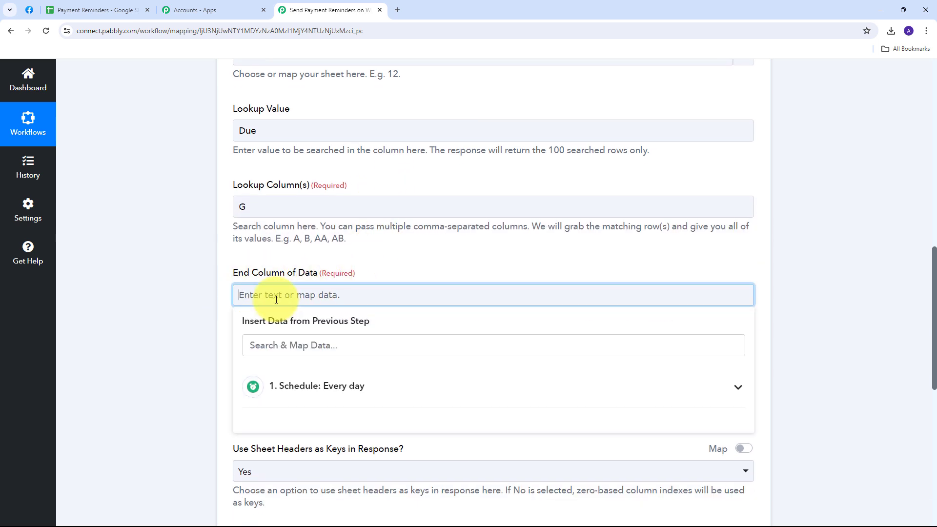
{"action": "type", "text": "G"}
{"action": "left_click", "coordinate": [406, 262]}
Step: Turn off Simple Response for the lookup step
{"action": "scroll", "coordinate": [403, 264], "scroll_direction": "up", "scroll_amount": 1}
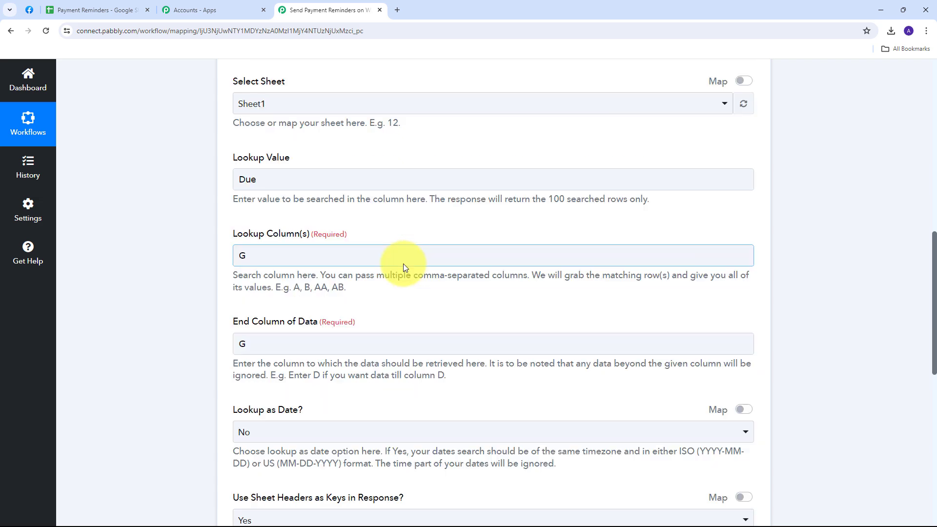
{"action": "scroll", "coordinate": [403, 270], "scroll_direction": "down", "scroll_amount": 4}
{"action": "scroll", "coordinate": [403, 270], "scroll_direction": "down", "scroll_amount": 2}
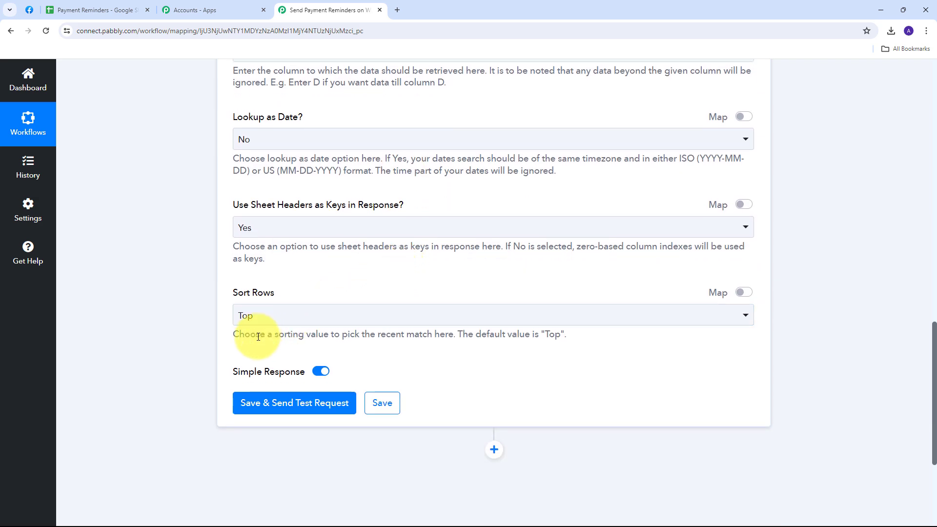
{"action": "mouse_move", "coordinate": [238, 374]}
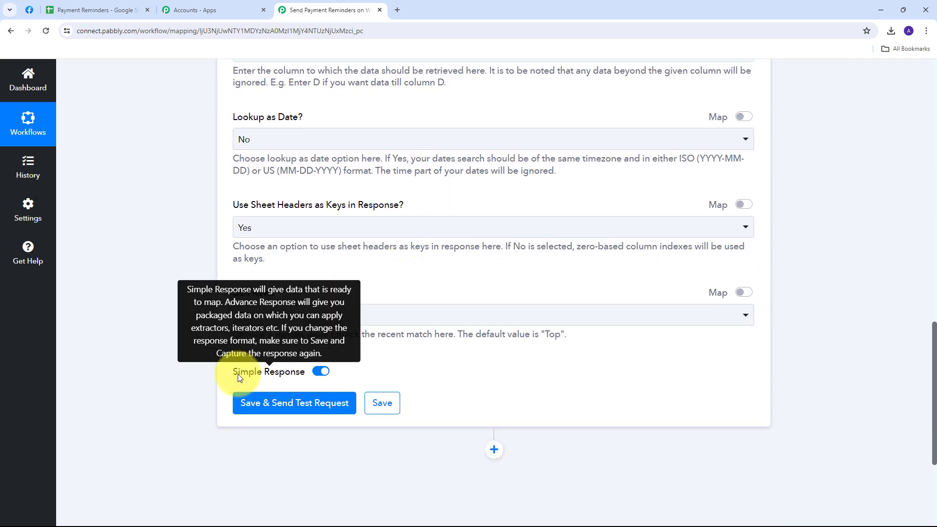
{"action": "left_click", "coordinate": [320, 373]}
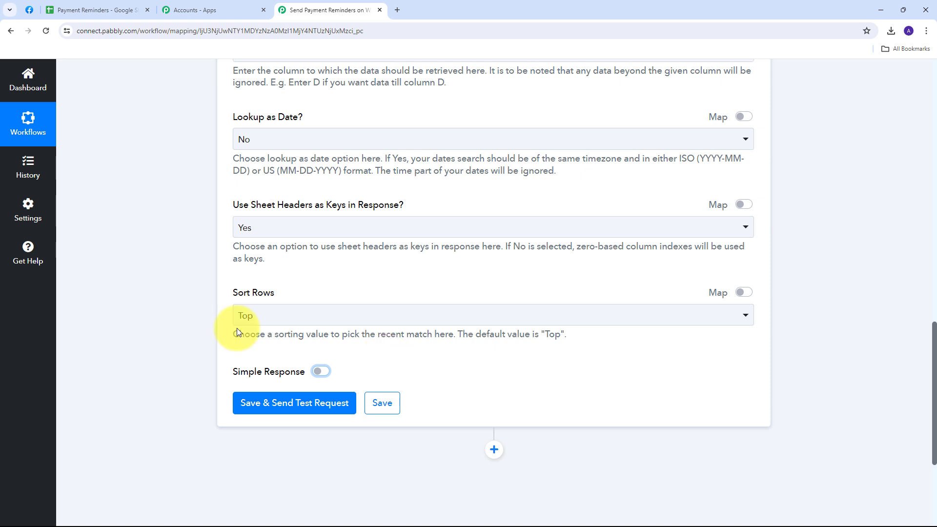
{"action": "scroll", "coordinate": [190, 312], "scroll_direction": "down", "scroll_amount": 1}
{"action": "scroll", "coordinate": [188, 308], "scroll_direction": "down", "scroll_amount": 3}
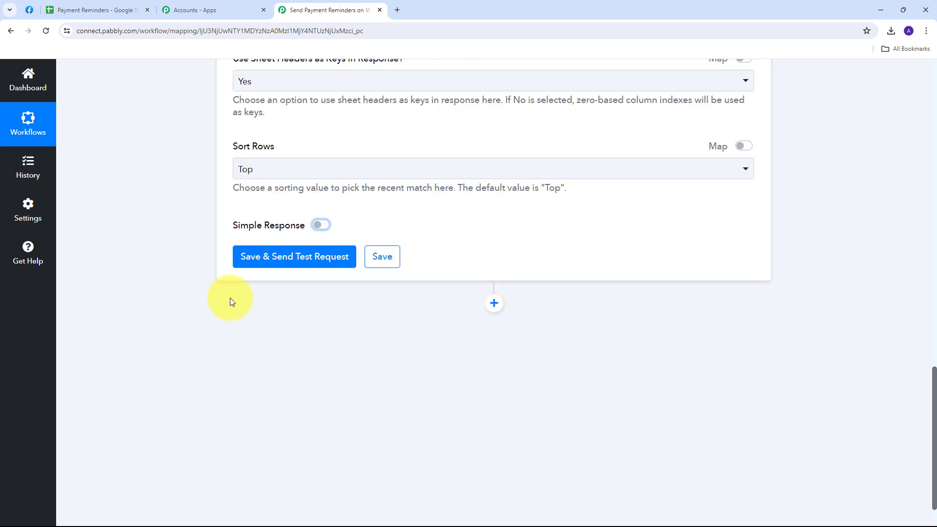
Step: Save and test the lookup, then enlarge the result to read the returned Due row JSON
{"action": "left_click", "coordinate": [272, 259]}
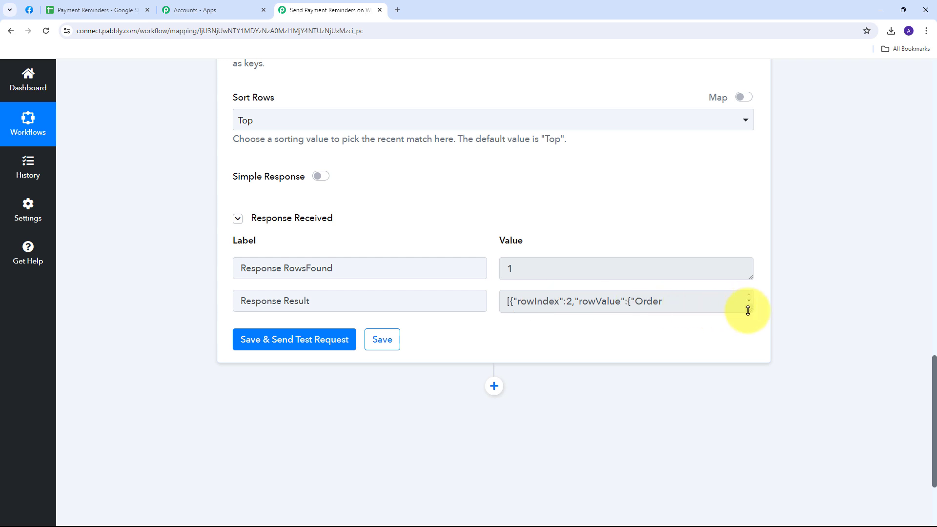
{"action": "left_click_drag", "start_coordinate": [749, 310], "coordinate": [748, 413]}
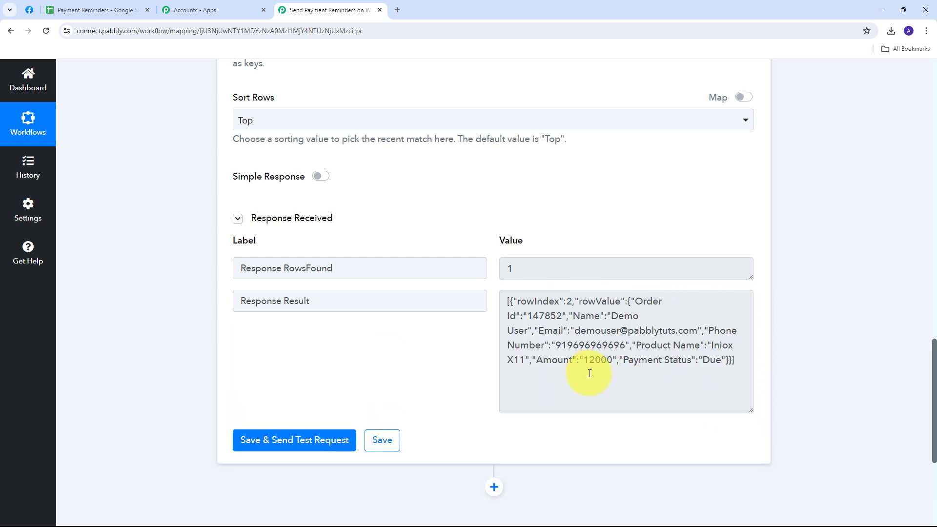
{"action": "triple_click", "coordinate": [506, 302]}
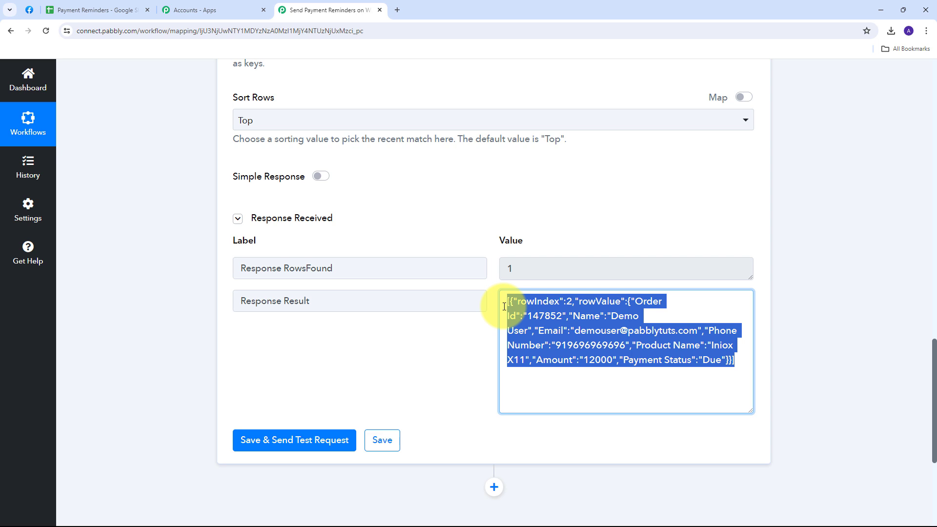
{"action": "left_click", "coordinate": [492, 279]}
{"action": "scroll", "coordinate": [493, 278], "scroll_direction": "down", "scroll_amount": 5}
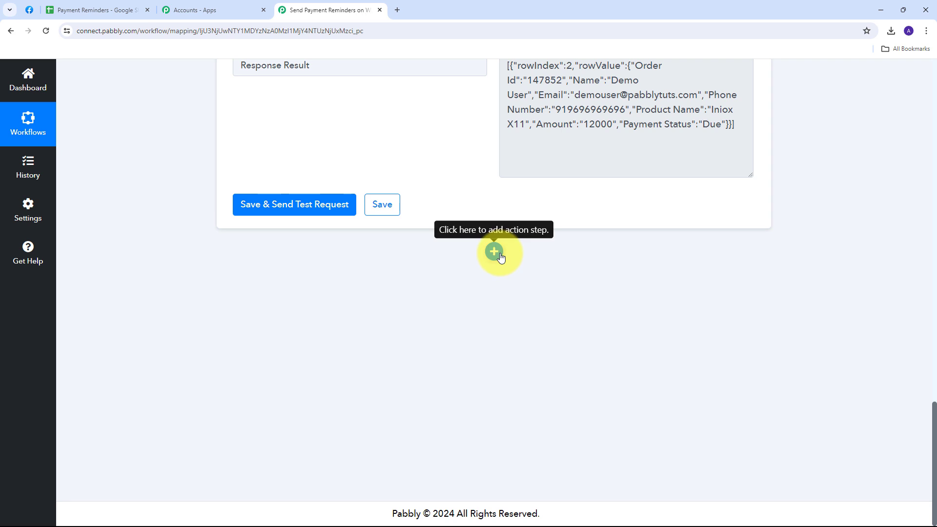
Step: Add a new step using Iterator (Pabbly) with the Process Arrays event
{"action": "left_click", "coordinate": [494, 251]}
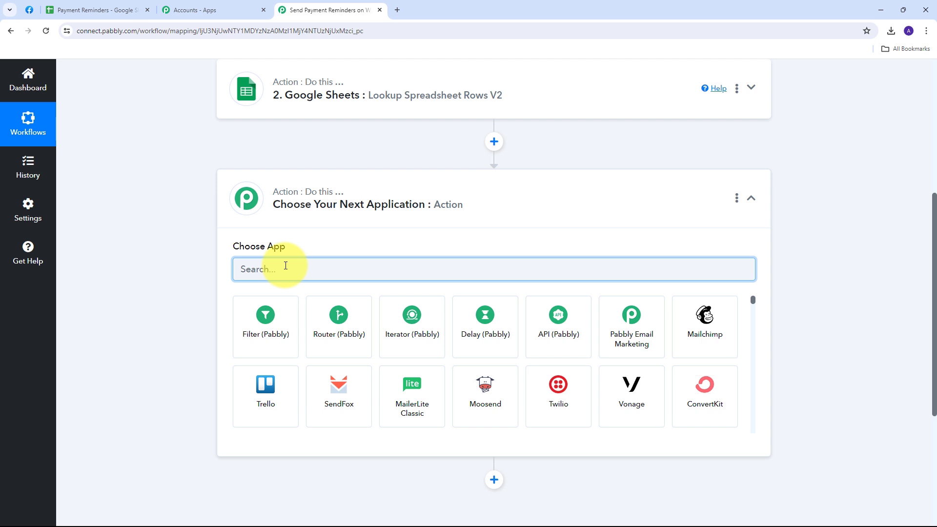
{"action": "left_click", "coordinate": [415, 323]}
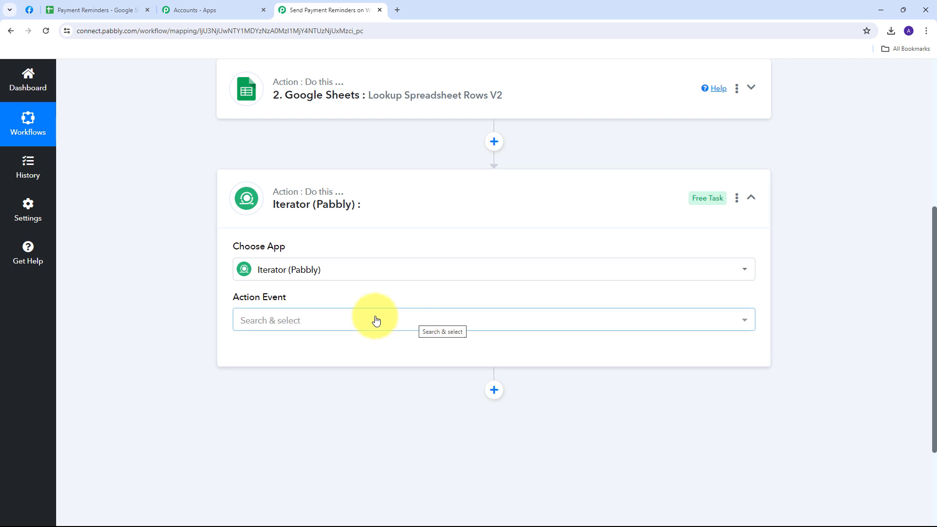
{"action": "left_click", "coordinate": [506, 319]}
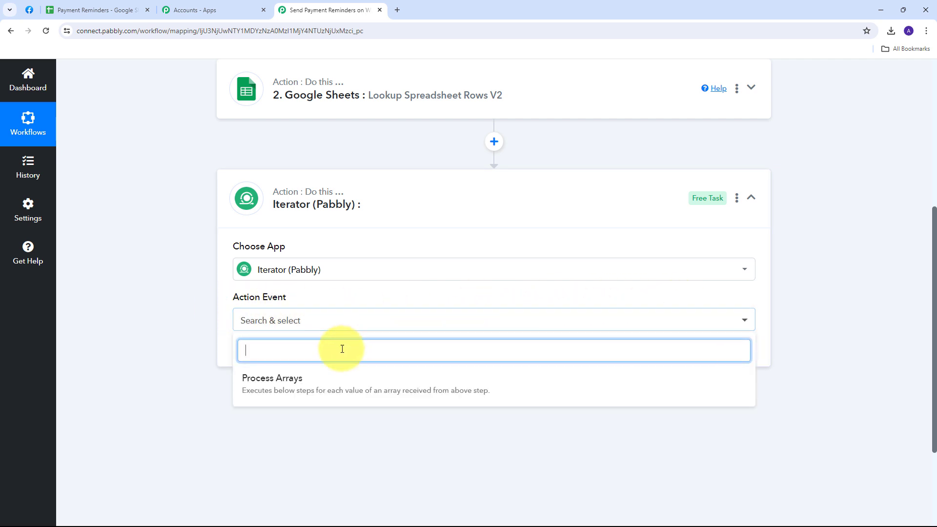
{"action": "left_click", "coordinate": [289, 385]}
{"action": "mouse_move", "coordinate": [291, 210]}
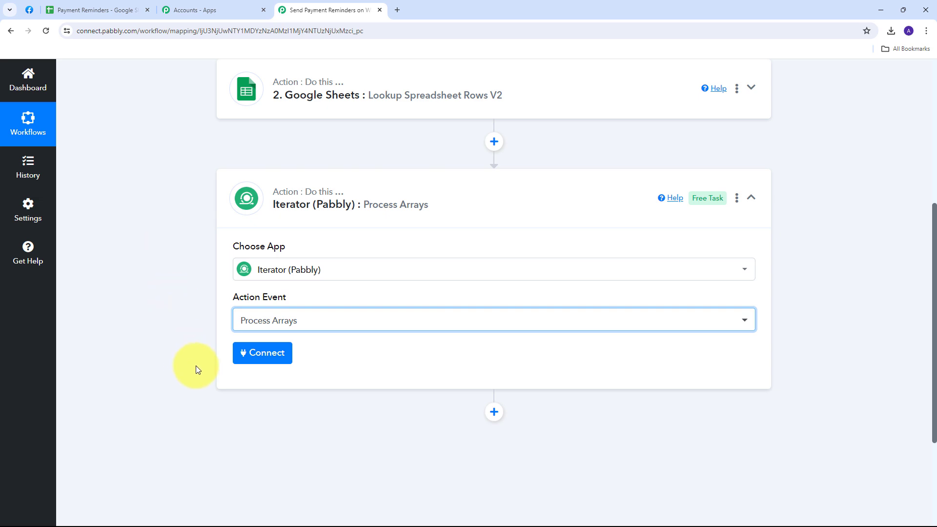
{"action": "left_click", "coordinate": [276, 353]}
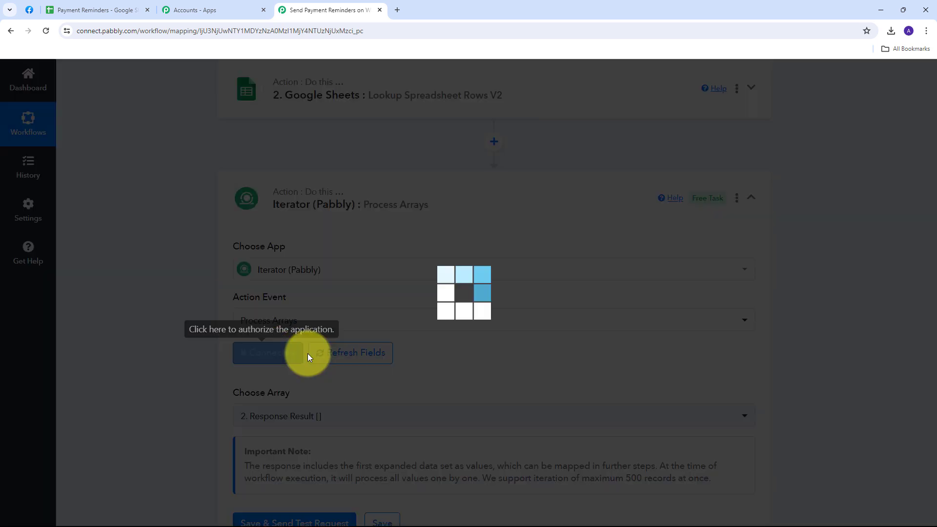
Step: Set the iterator's array to '2. Response Result []'
{"action": "scroll", "coordinate": [469, 294], "scroll_direction": "down", "scroll_amount": 2}
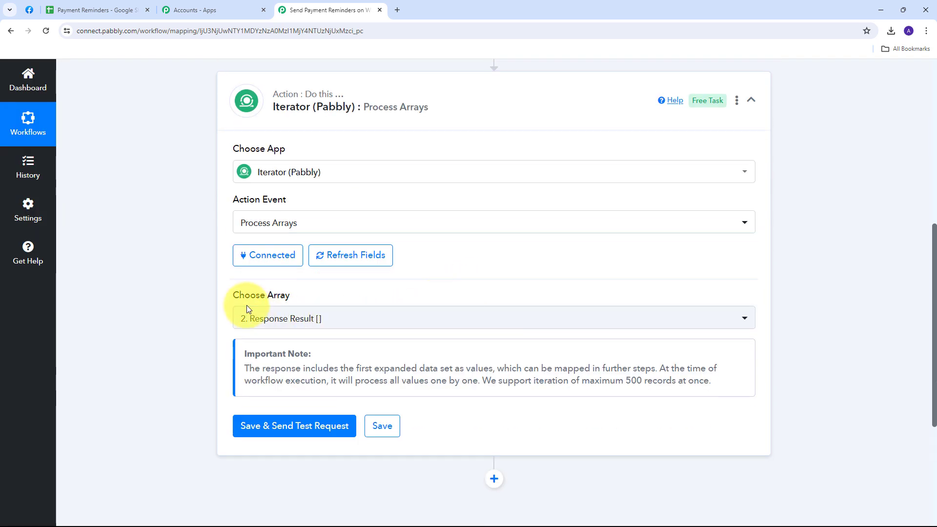
{"action": "left_click", "coordinate": [337, 320]}
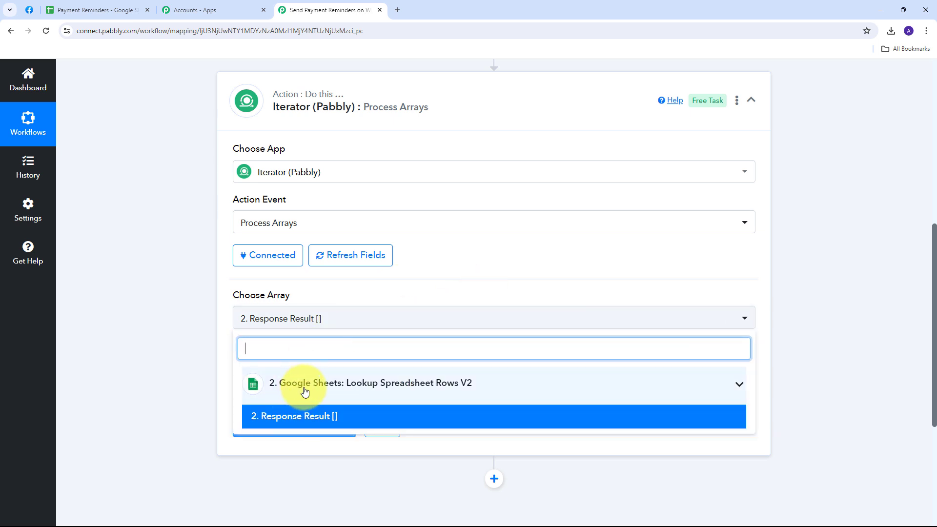
{"action": "left_click", "coordinate": [318, 419]}
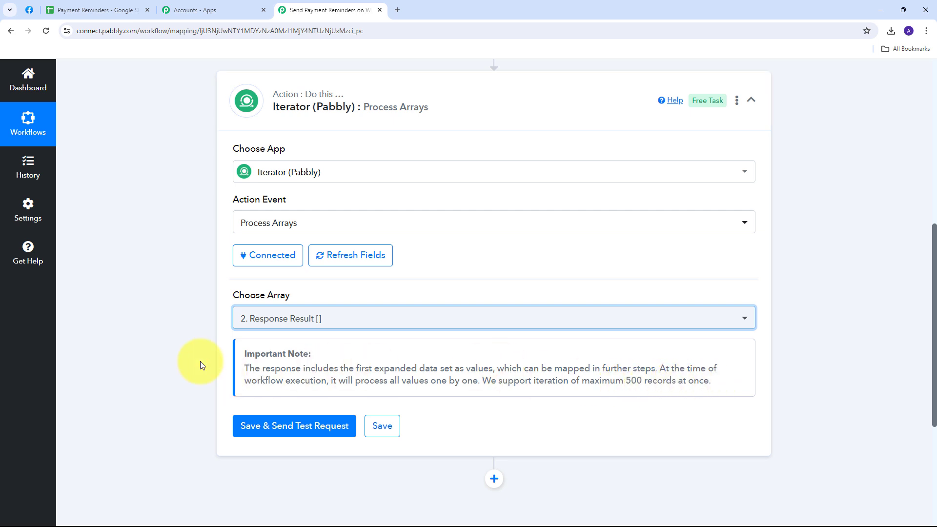
{"action": "scroll", "coordinate": [201, 363], "scroll_direction": "down", "scroll_amount": 1}
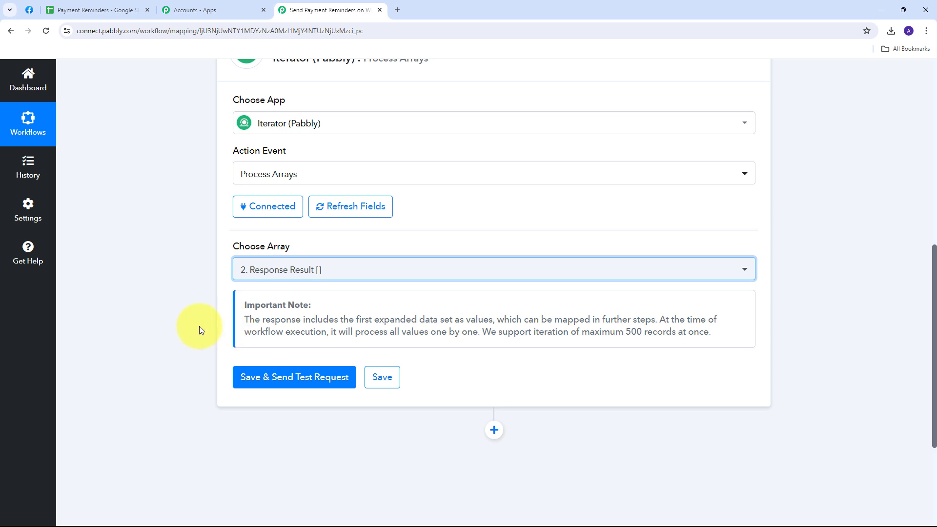
{"action": "scroll", "coordinate": [176, 302], "scroll_direction": "down", "scroll_amount": 2}
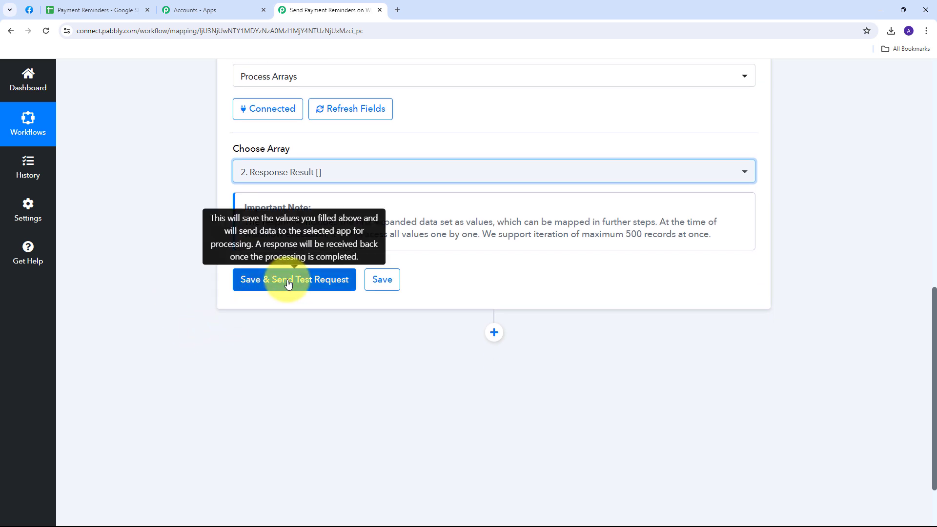
Step: Test the Iterator step and check the returned name, e-mail, phone, product Iniox X11, amount 12000 and status Due
{"action": "left_click", "coordinate": [288, 281]}
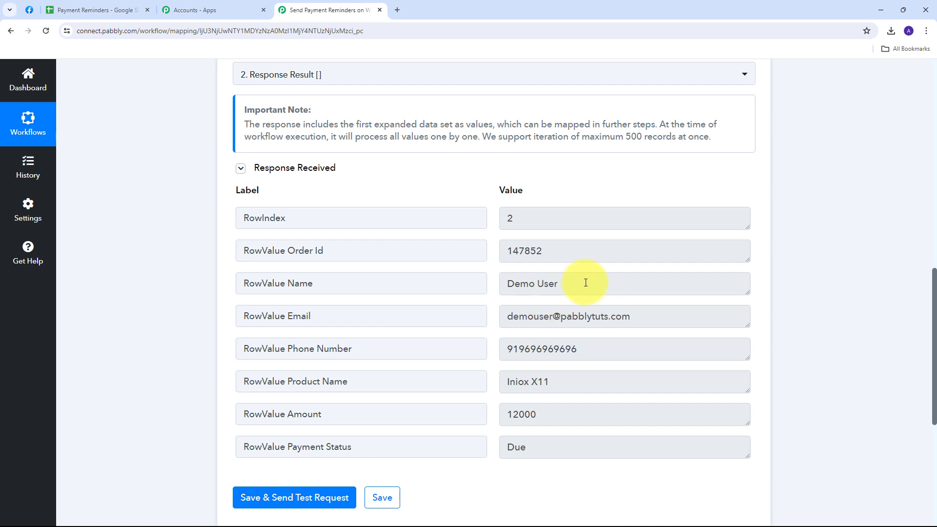
{"action": "left_click", "coordinate": [502, 287]}
{"action": "triple_click", "coordinate": [502, 289]}
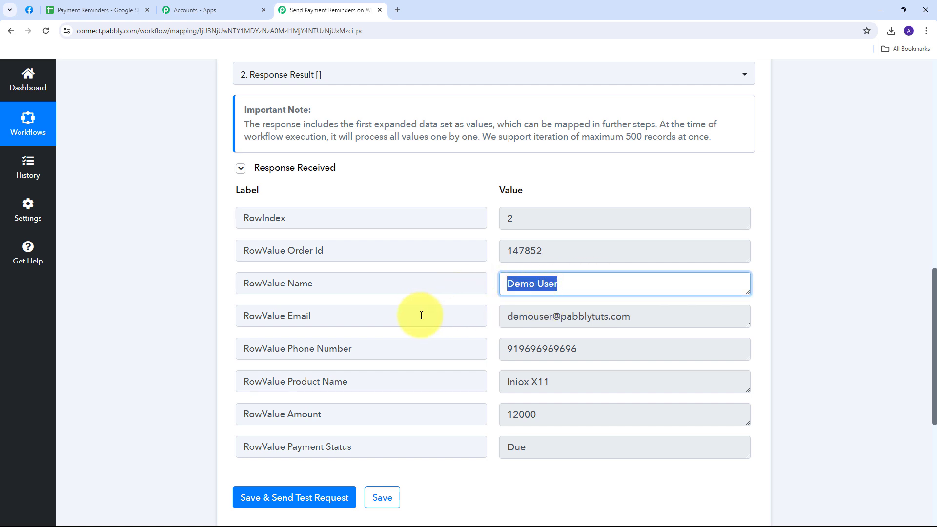
{"action": "triple_click", "coordinate": [512, 318]}
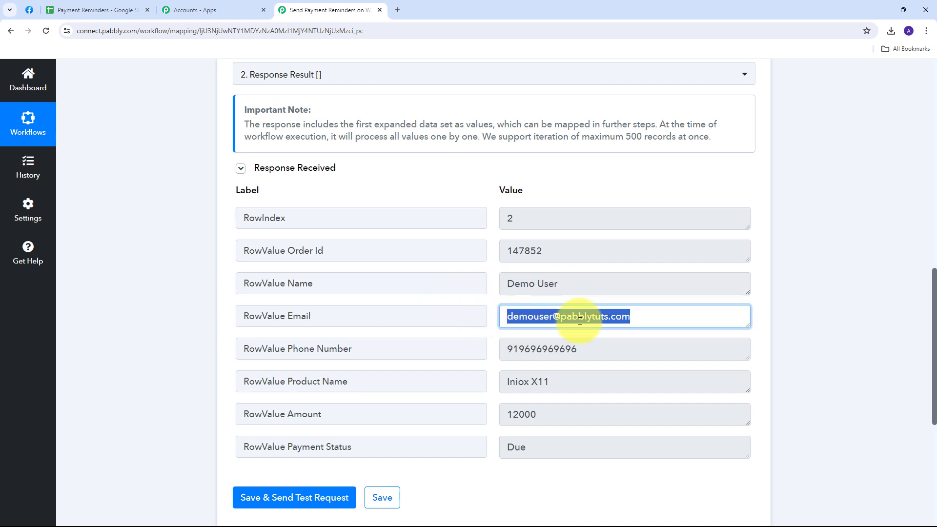
{"action": "scroll", "coordinate": [471, 329], "scroll_direction": "down", "scroll_amount": 2}
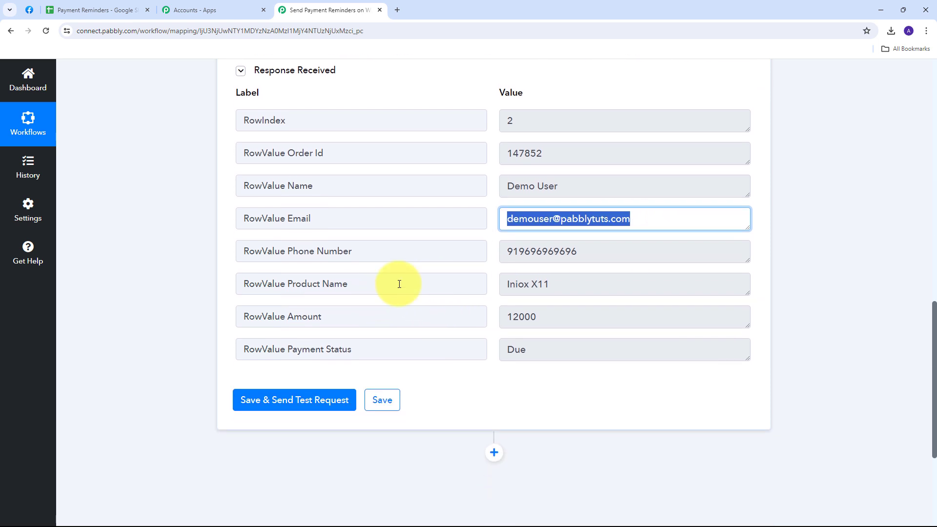
{"action": "triple_click", "coordinate": [609, 252]}
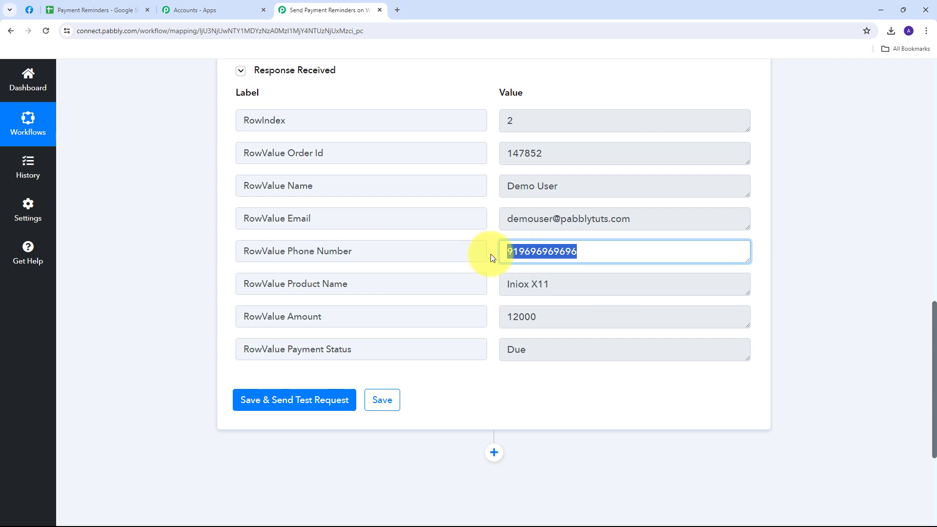
{"action": "left_click", "coordinate": [568, 319]}
{"action": "left_click", "coordinate": [590, 279]}
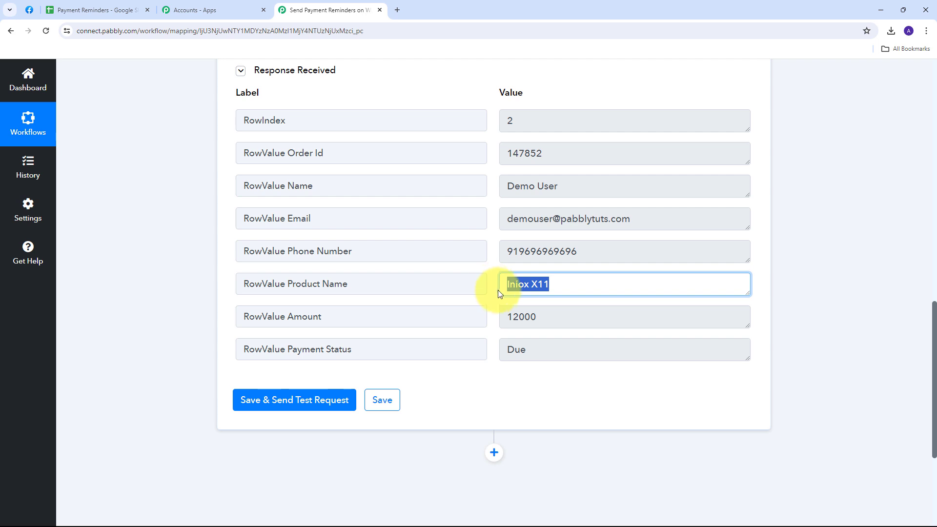
{"action": "scroll", "coordinate": [492, 307], "scroll_direction": "up", "scroll_amount": 2}
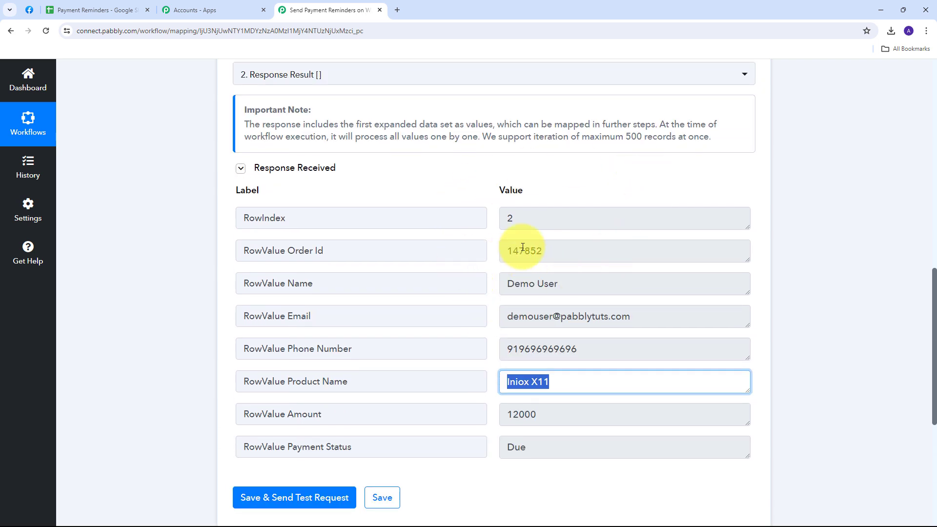
{"action": "left_click", "coordinate": [496, 250]}
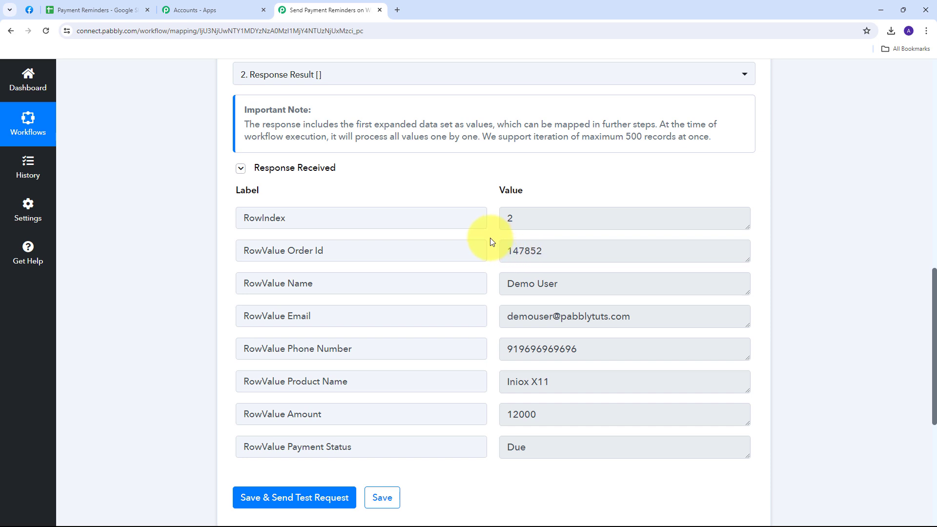
{"action": "scroll", "coordinate": [490, 238], "scroll_direction": "down", "scroll_amount": 6}
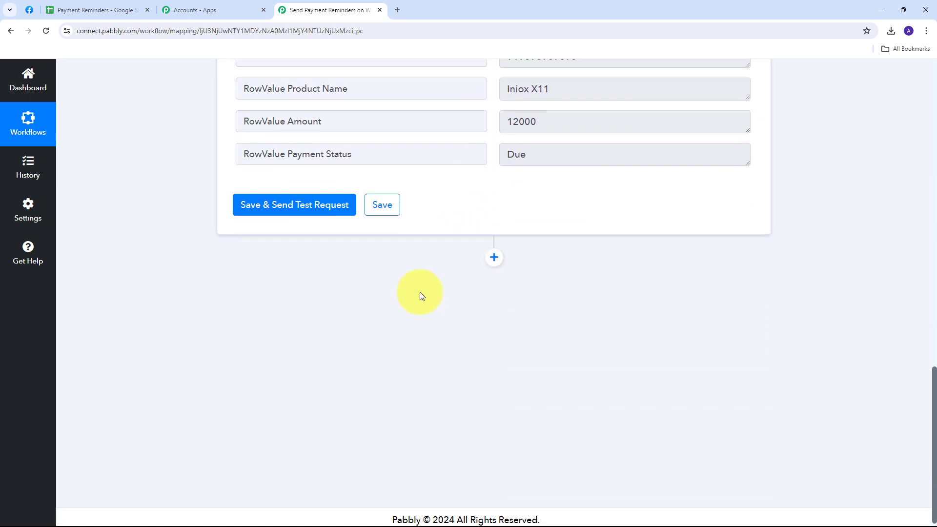
Step: Add a WhatsApp Cloud API step after the Iterator using the Send Template Message action
{"action": "left_click", "coordinate": [495, 259]}
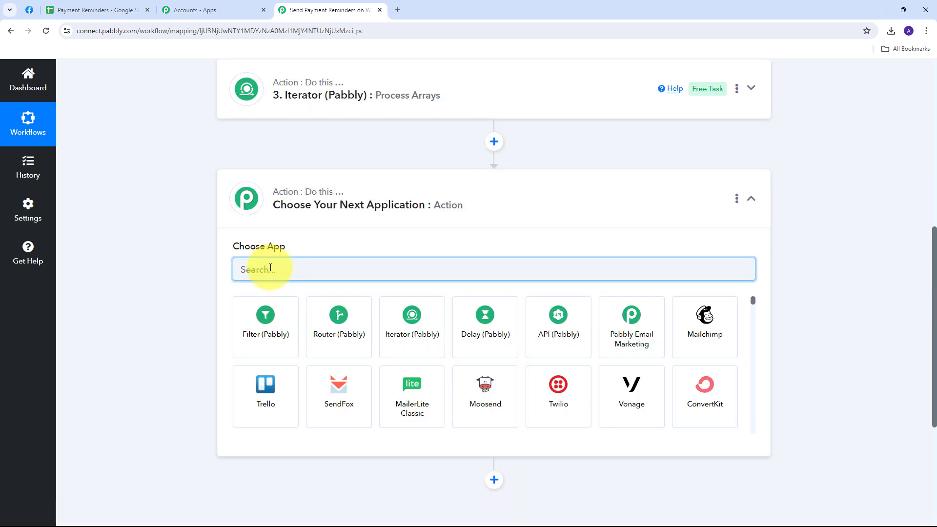
{"action": "type", "text": "Whatsapp"}
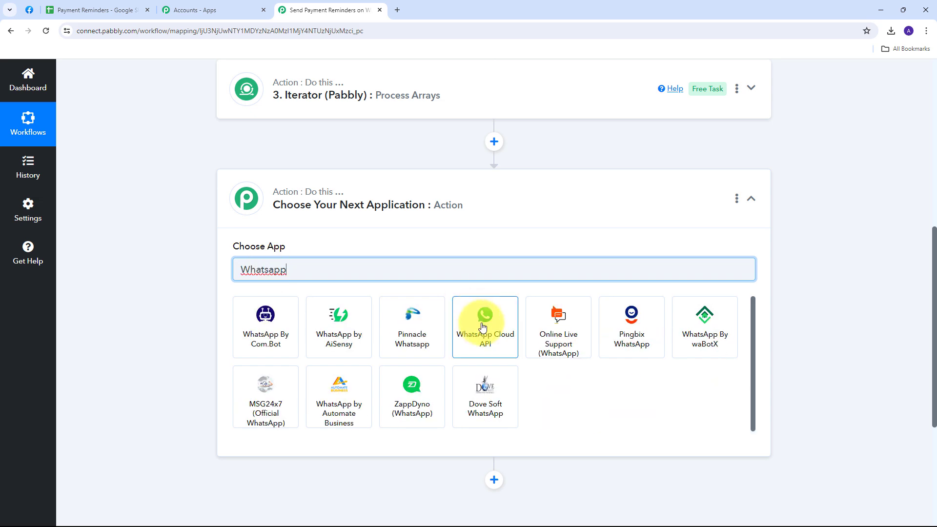
{"action": "left_click", "coordinate": [482, 326]}
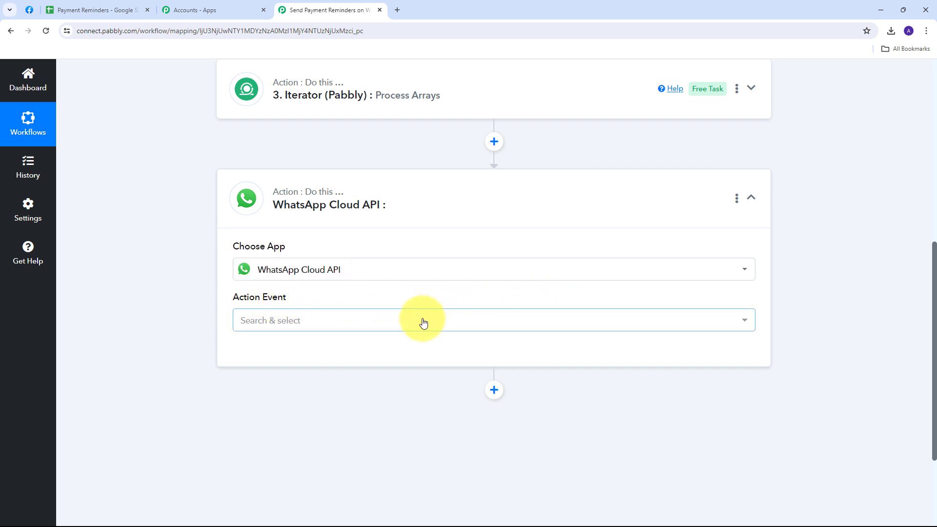
{"action": "left_click", "coordinate": [423, 323]}
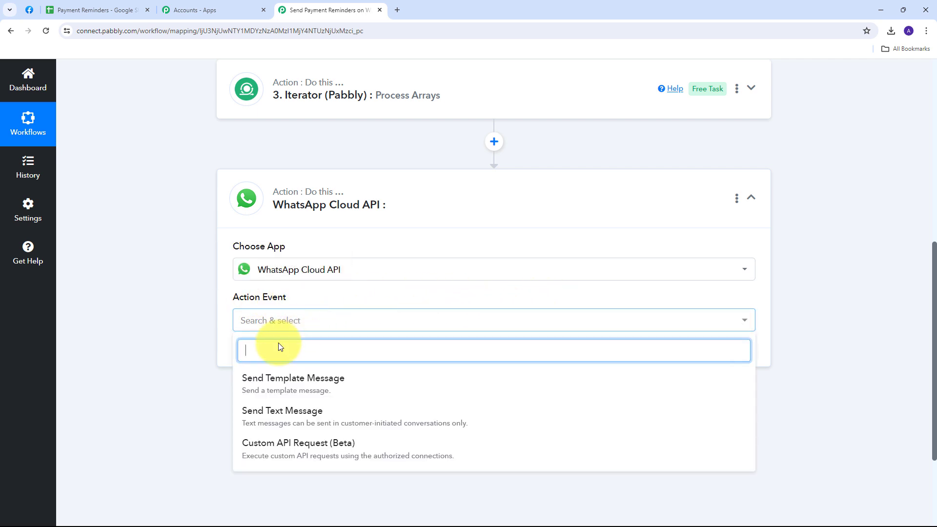
{"action": "left_click", "coordinate": [310, 383]}
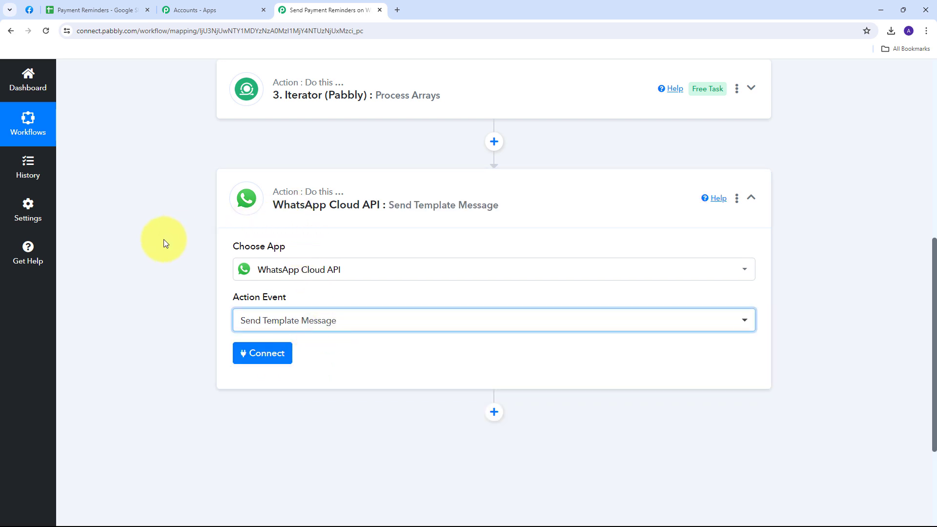
Step: Start a new WhatsApp Cloud API connection and view its empty token and ID fields
{"action": "left_click", "coordinate": [253, 363]}
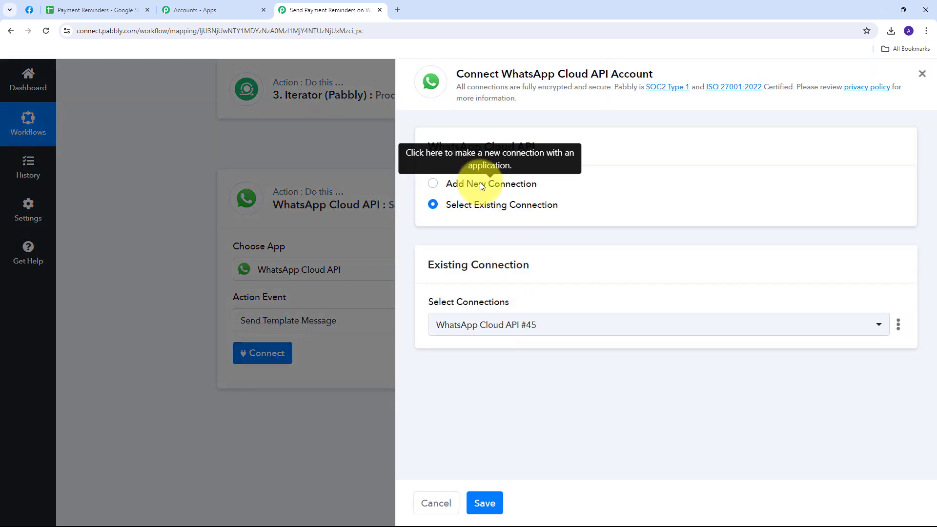
{"action": "left_click", "coordinate": [481, 183]}
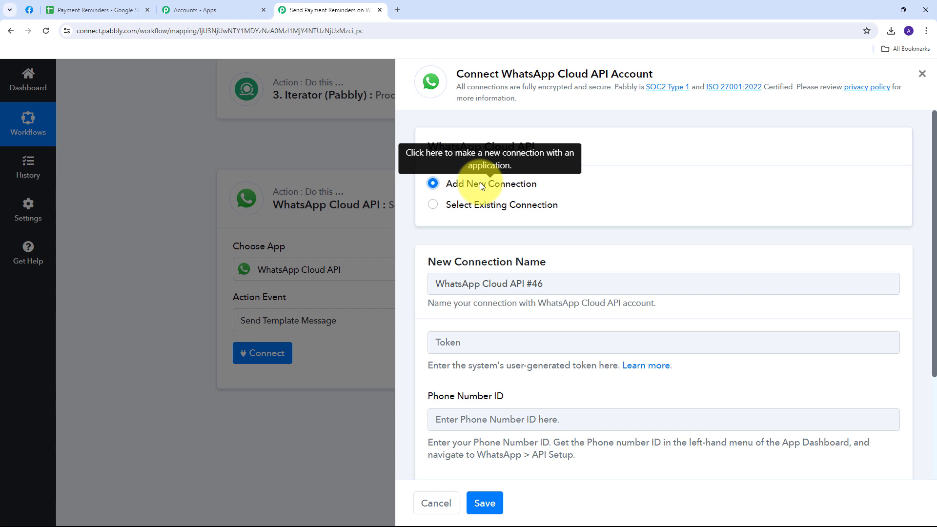
{"action": "scroll", "coordinate": [468, 197], "scroll_direction": "down", "scroll_amount": 2}
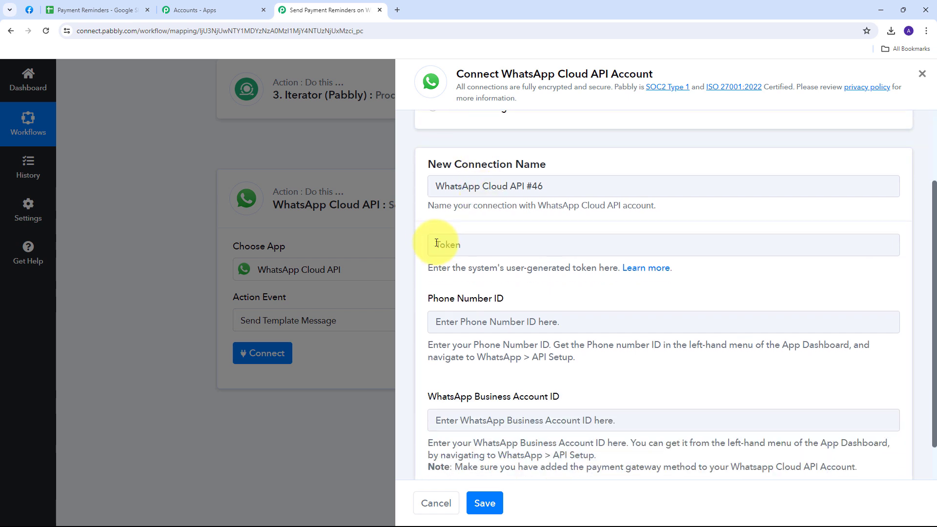
{"action": "scroll", "coordinate": [430, 242], "scroll_direction": "down", "scroll_amount": 1}
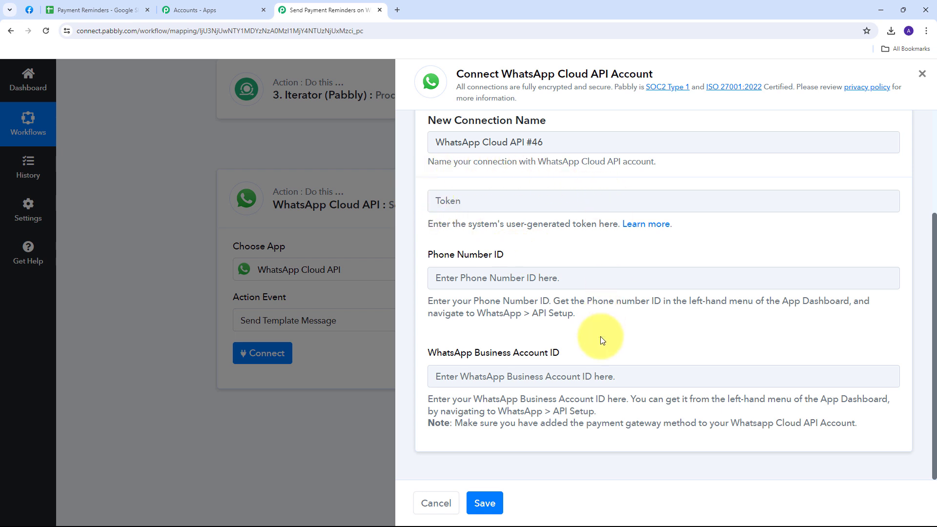
Step: Refresh the temporary access token on Meta's API Setup page and copy it
{"action": "left_click", "coordinate": [29, 10]}
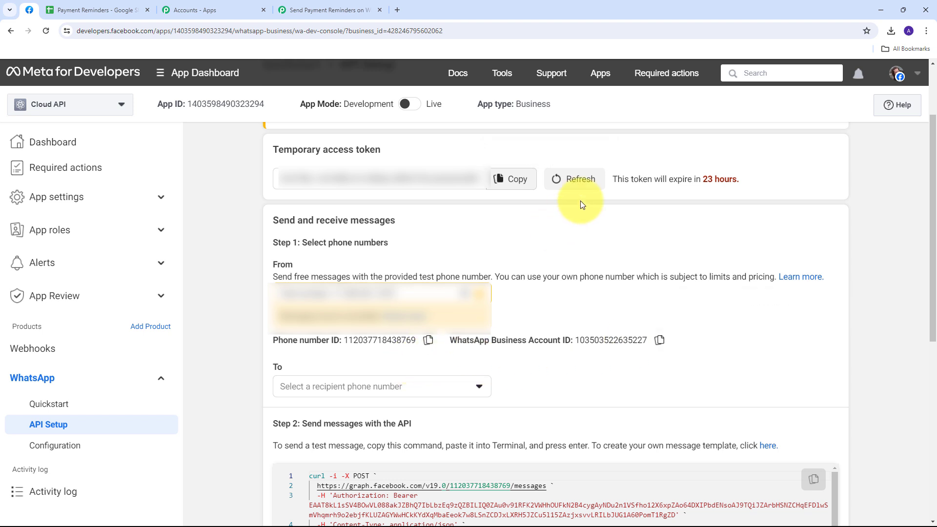
{"action": "left_click", "coordinate": [574, 184]}
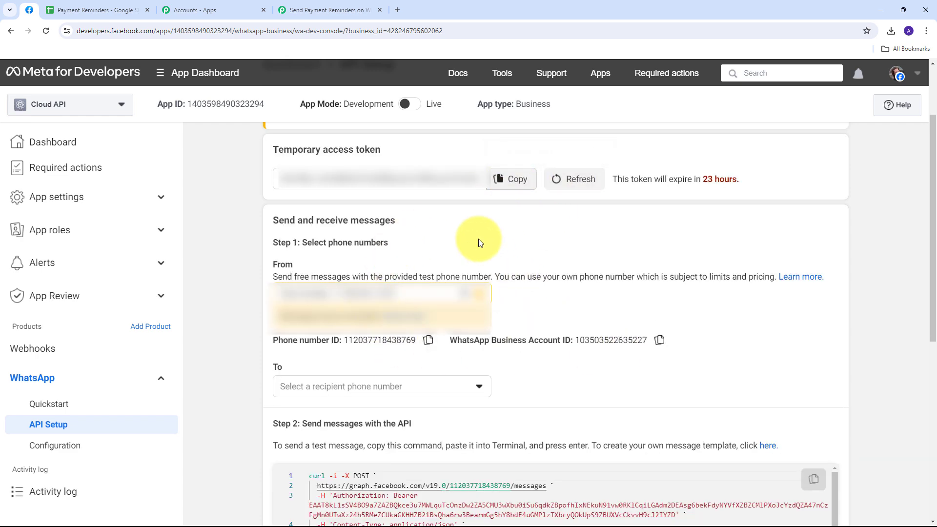
{"action": "left_click", "coordinate": [507, 190]}
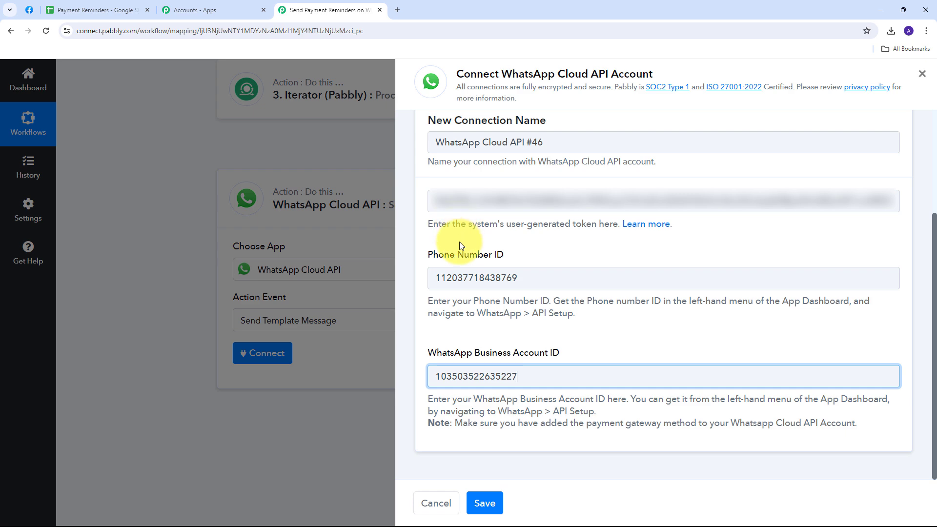
{"action": "left_click", "coordinate": [484, 503]}
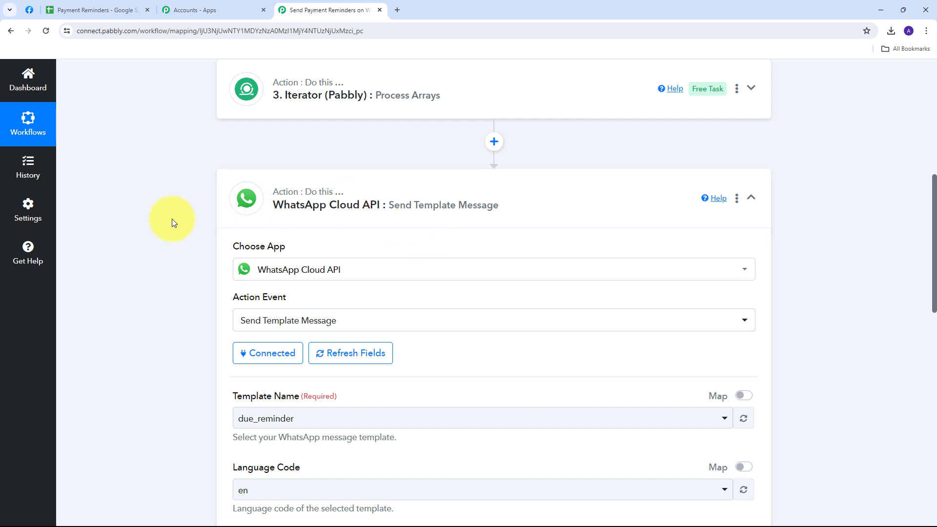
{"action": "scroll", "coordinate": [172, 218], "scroll_direction": "down", "scroll_amount": 2}
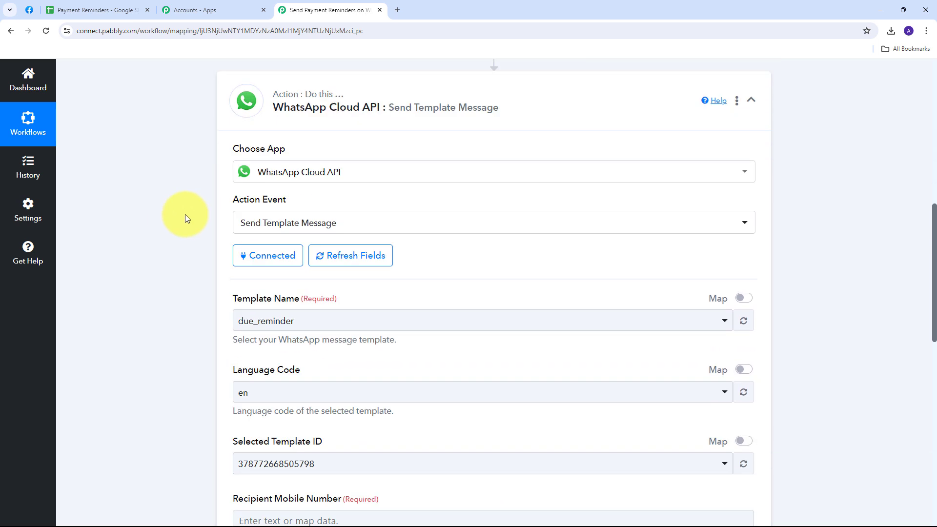
{"action": "scroll", "coordinate": [186, 216], "scroll_direction": "down", "scroll_amount": 1}
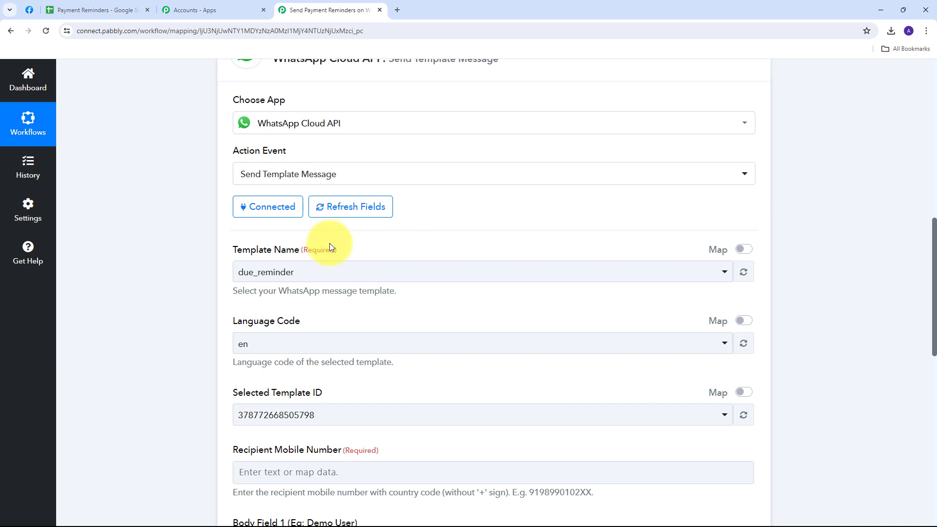
Step: Go from Meta's API Setup page to WhatsApp Manager's Manage templates list
{"action": "left_click", "coordinate": [29, 10]}
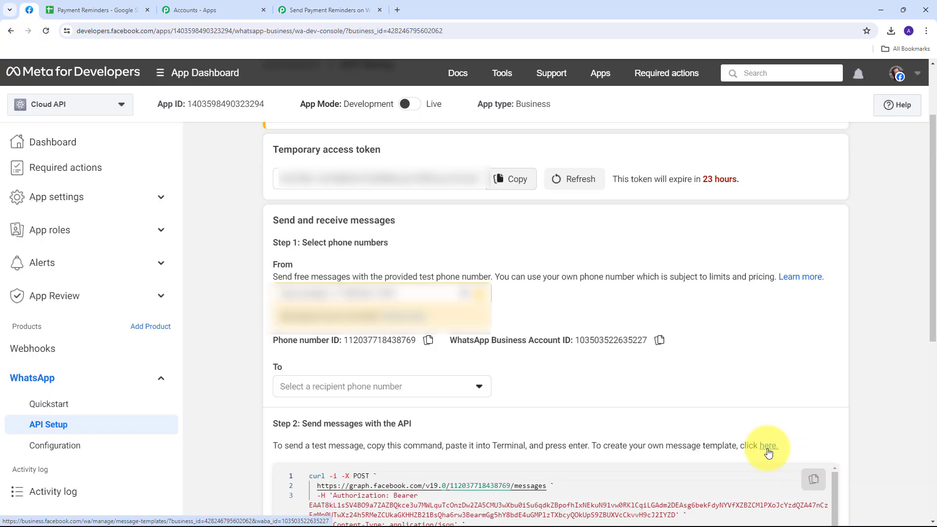
{"action": "left_click", "coordinate": [768, 446]}
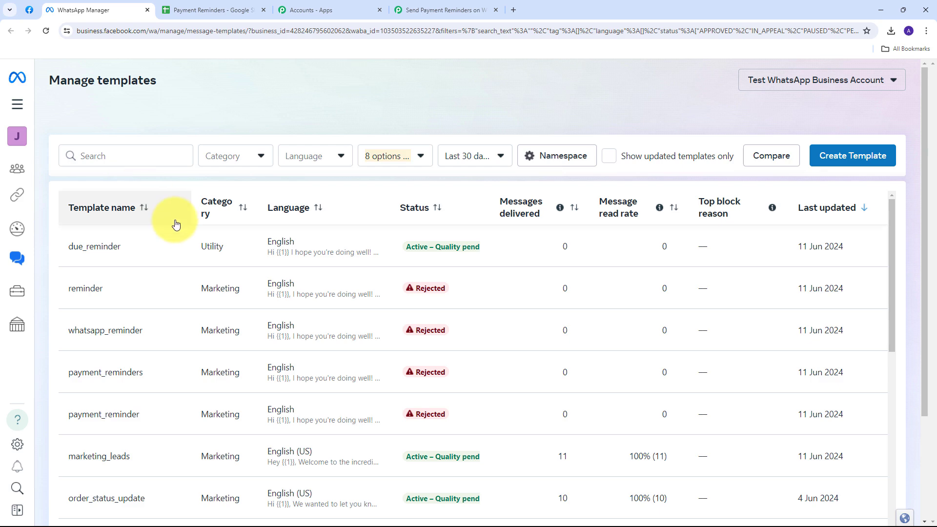
{"action": "scroll", "coordinate": [255, 245], "scroll_direction": "down", "scroll_amount": 13}
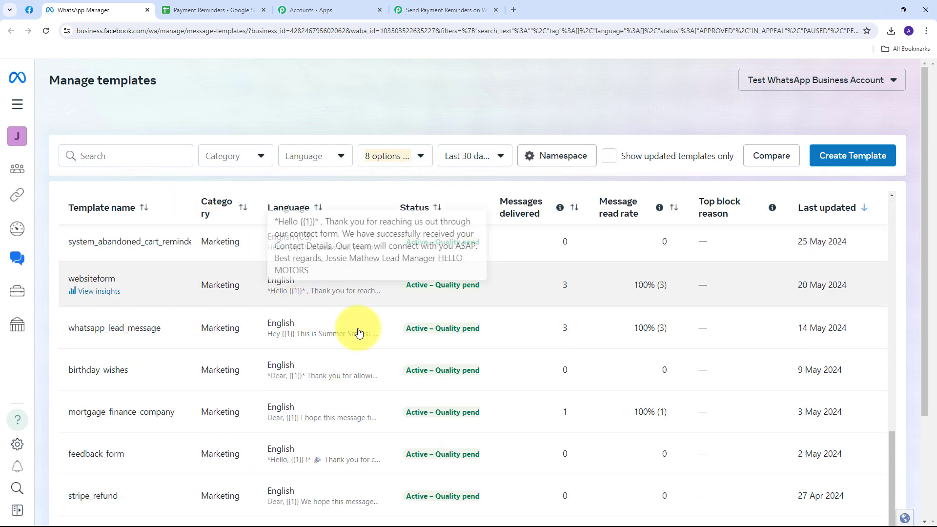
{"action": "scroll", "coordinate": [418, 334], "scroll_direction": "up", "scroll_amount": 13}
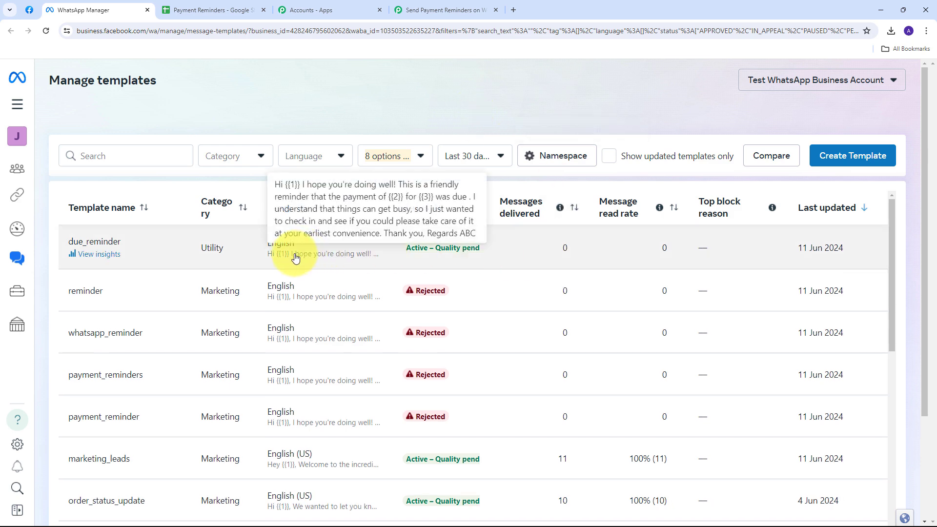
Step: Open due_reminder and read its body variables {{1}}, {{2}}, {{3}} with samples Demo User, 450, Test
{"action": "left_click", "coordinate": [91, 242]}
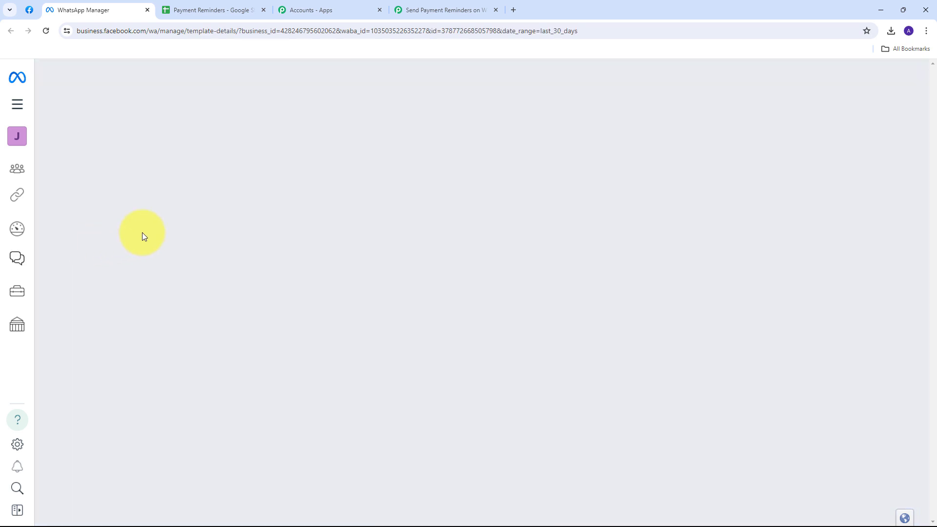
{"action": "scroll", "coordinate": [552, 209], "scroll_direction": "down", "scroll_amount": 1}
{"action": "scroll", "coordinate": [552, 210], "scroll_direction": "down", "scroll_amount": 1}
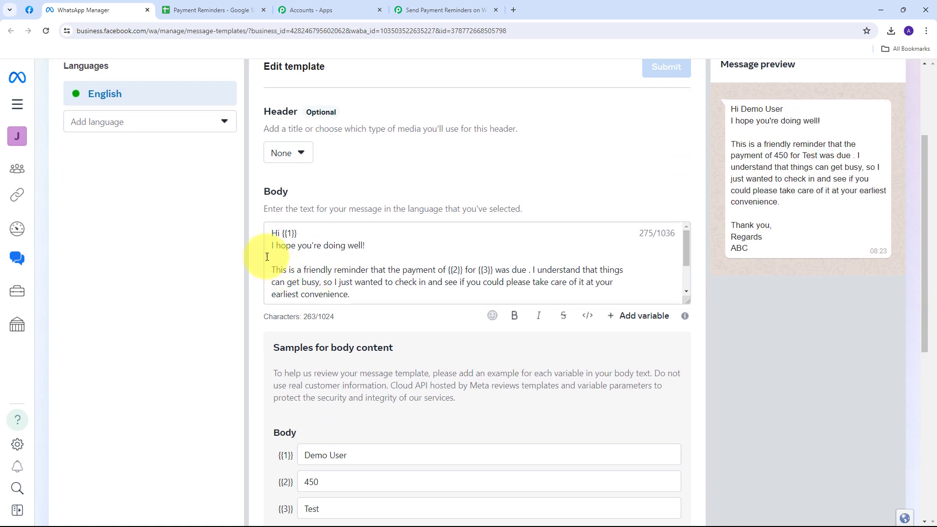
{"action": "left_click_drag", "start_coordinate": [273, 233], "coordinate": [490, 288]}
{"action": "left_click", "coordinate": [410, 274]}
{"action": "scroll", "coordinate": [411, 274], "scroll_direction": "up", "scroll_amount": 3}
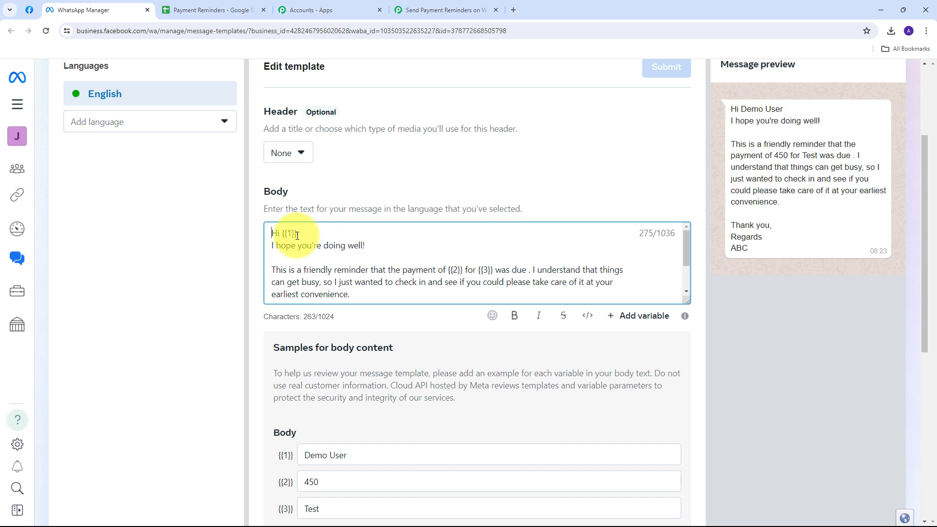
{"action": "scroll", "coordinate": [313, 266], "scroll_direction": "down", "scroll_amount": 2}
{"action": "scroll", "coordinate": [305, 258], "scroll_direction": "up", "scroll_amount": 2}
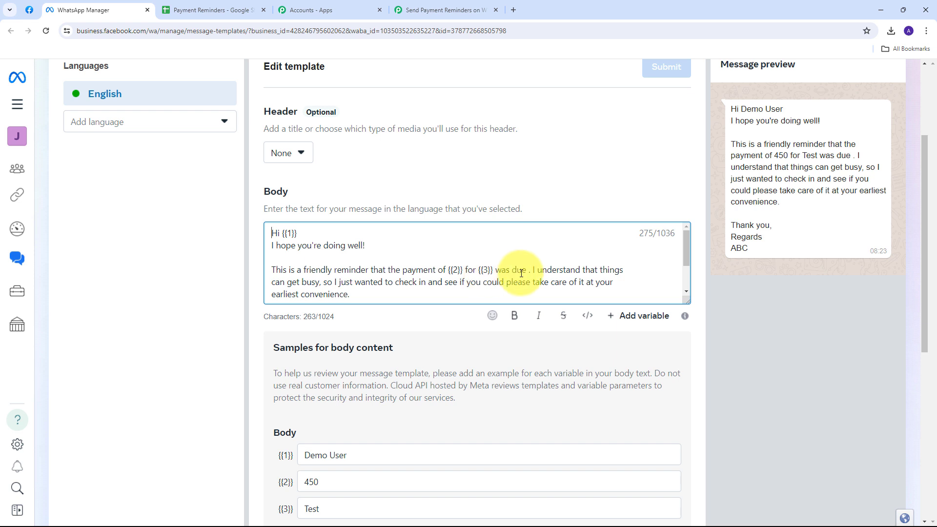
{"action": "scroll", "coordinate": [600, 250], "scroll_direction": "down", "scroll_amount": 1}
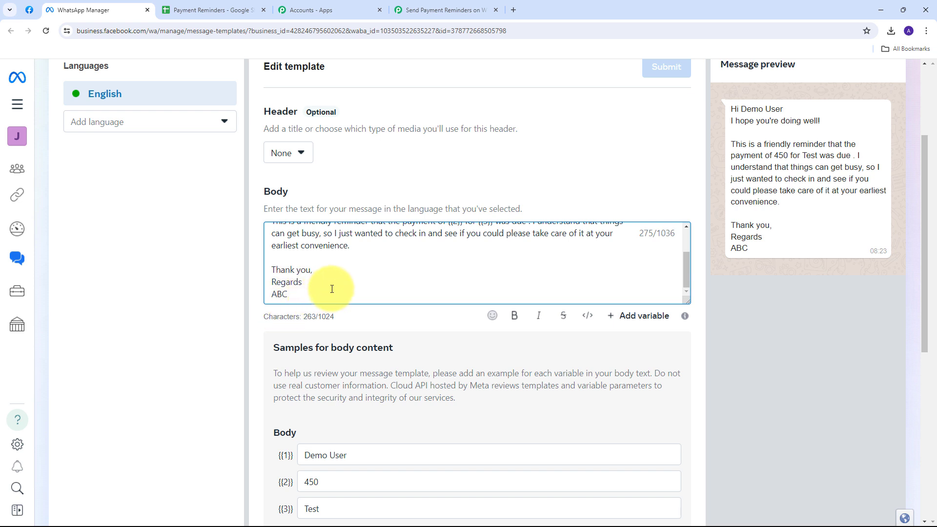
{"action": "scroll", "coordinate": [375, 275], "scroll_direction": "up", "scroll_amount": 2}
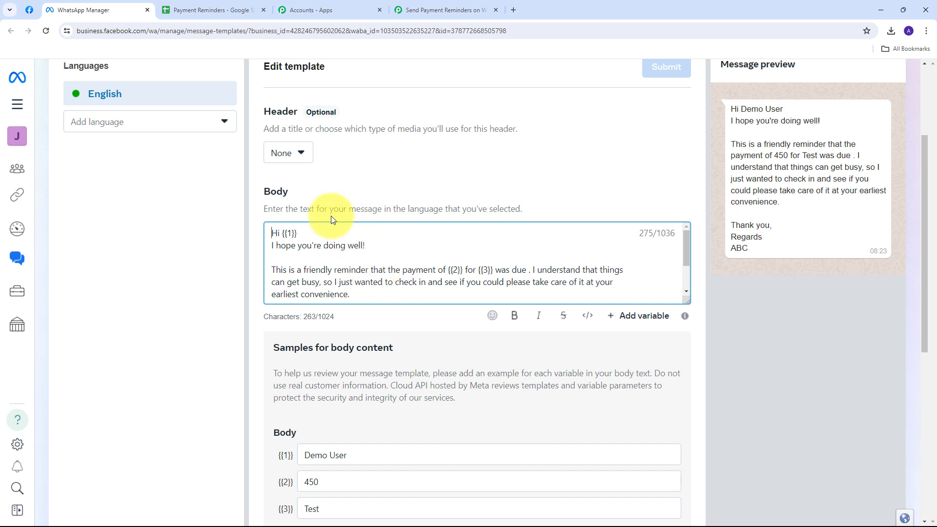
Step: Back in the workflow, select due_reminder as the template and scroll to the recipient and body fields
{"action": "left_click", "coordinate": [435, 4]}
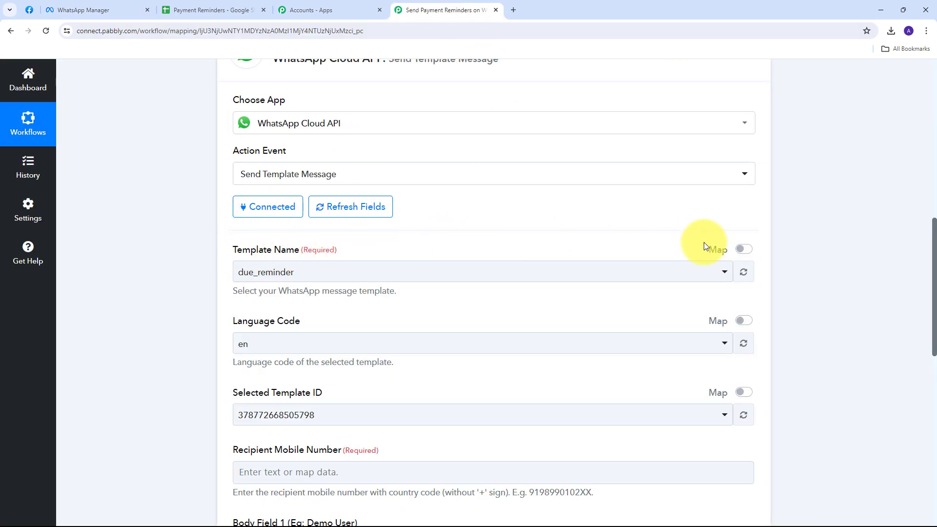
{"action": "left_click", "coordinate": [496, 278]}
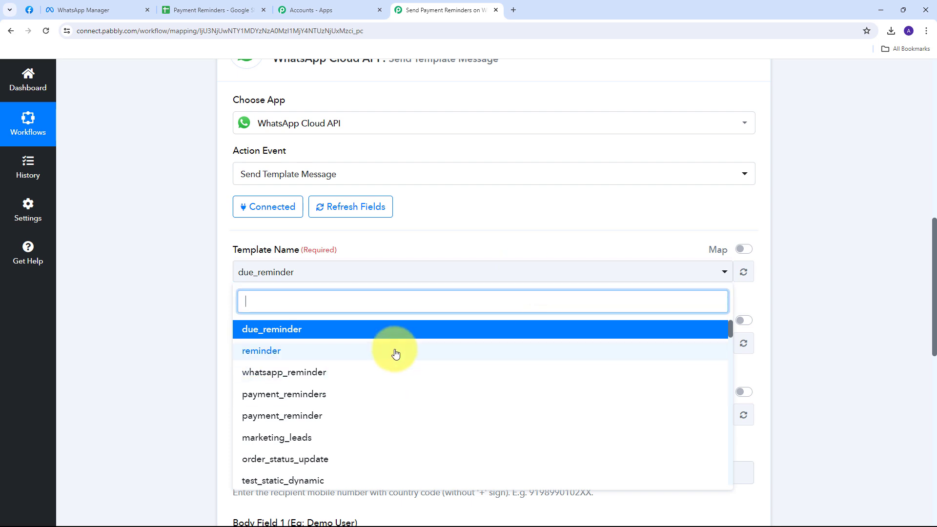
{"action": "scroll", "coordinate": [395, 351], "scroll_direction": "down", "scroll_amount": 3}
{"action": "scroll", "coordinate": [404, 383], "scroll_direction": "up", "scroll_amount": 3}
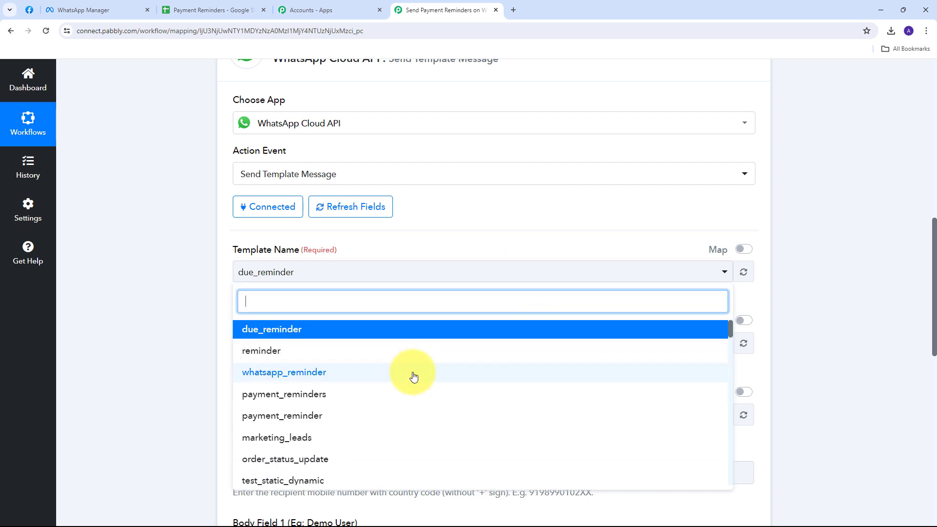
{"action": "left_click", "coordinate": [283, 334]}
{"action": "scroll", "coordinate": [324, 306], "scroll_direction": "down", "scroll_amount": 1}
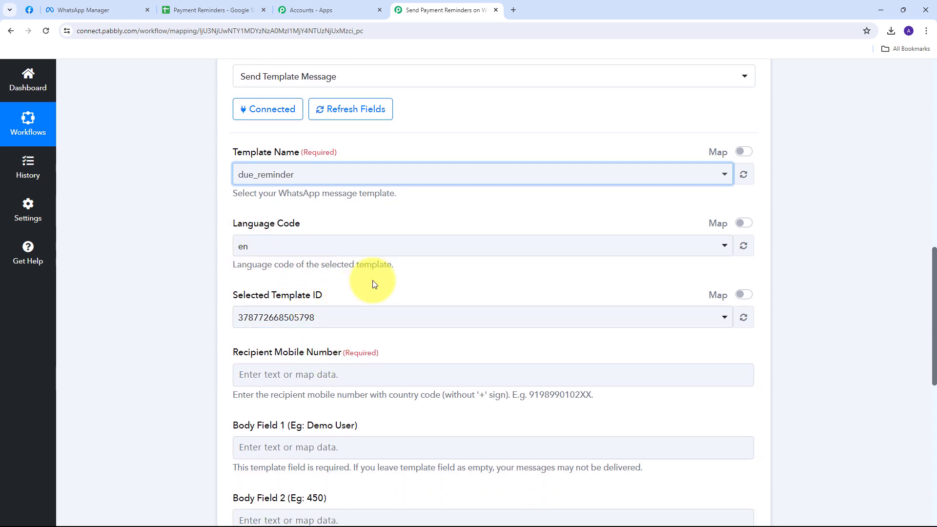
{"action": "scroll", "coordinate": [373, 283], "scroll_direction": "down", "scroll_amount": 4}
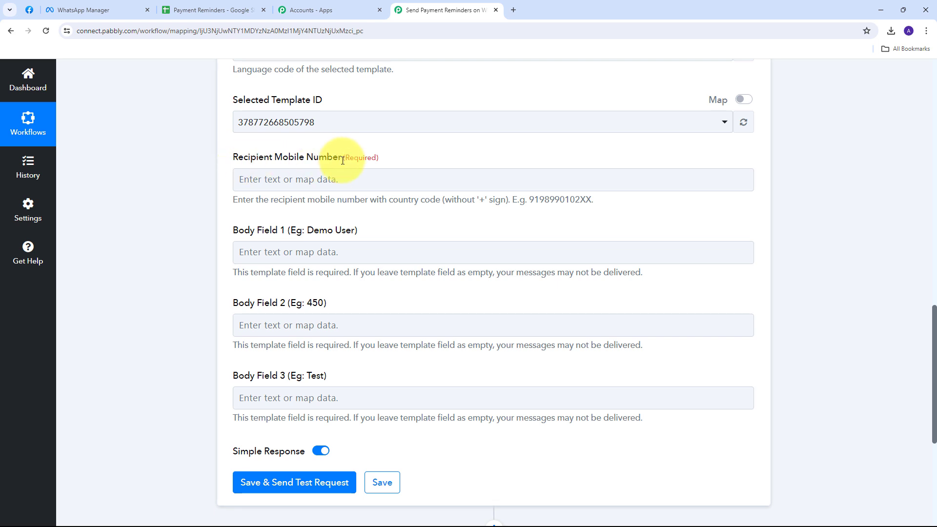
Step: Map Recipient Mobile Number to the Iterator's RowValue Phone Number
{"action": "left_click", "coordinate": [260, 180]}
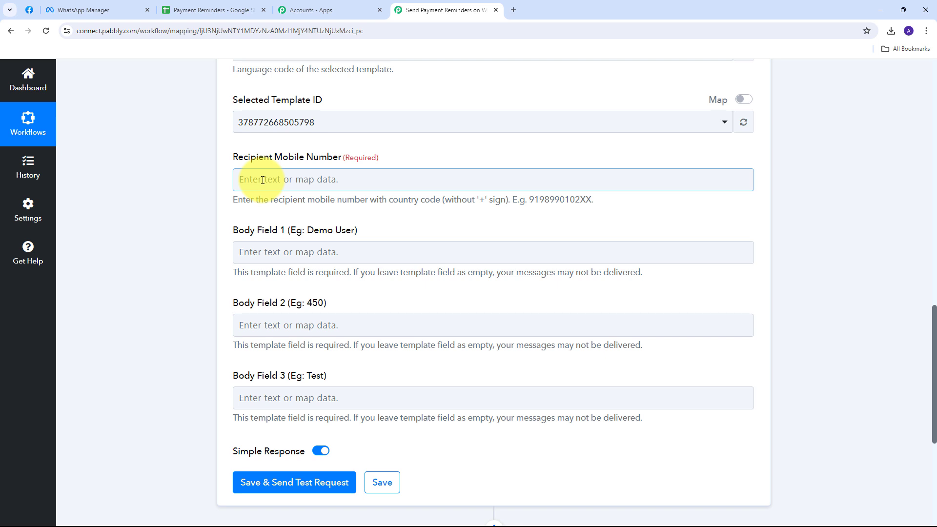
{"action": "left_click", "coordinate": [263, 180]}
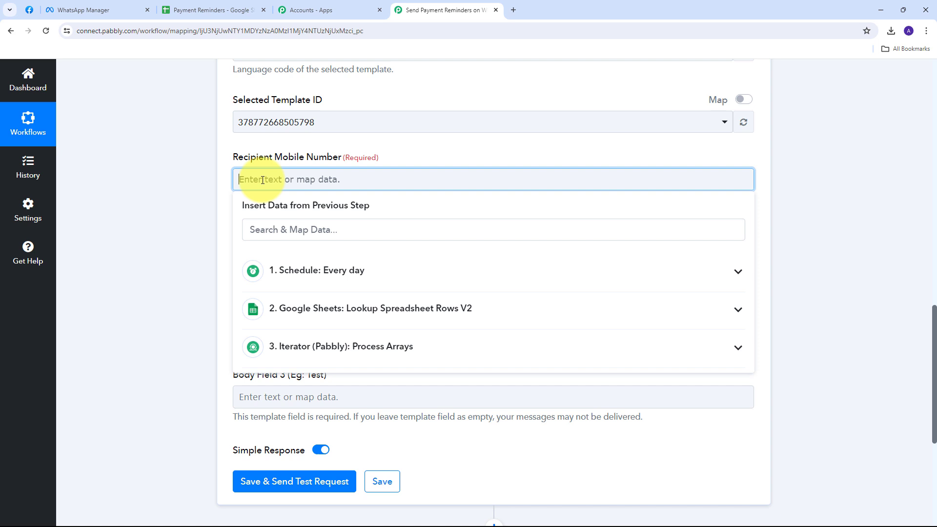
{"action": "left_click", "coordinate": [316, 347]}
{"action": "scroll", "coordinate": [314, 425], "scroll_direction": "down", "scroll_amount": 1}
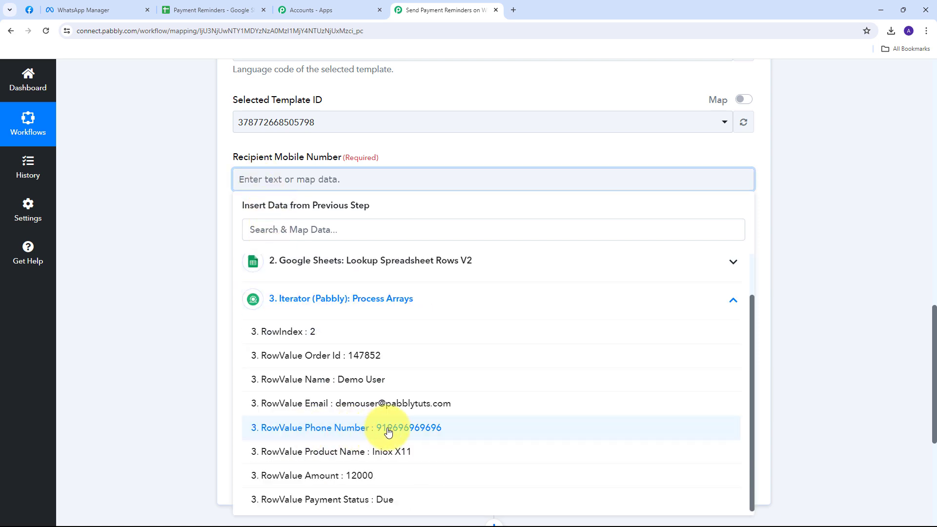
{"action": "left_click", "coordinate": [404, 432]}
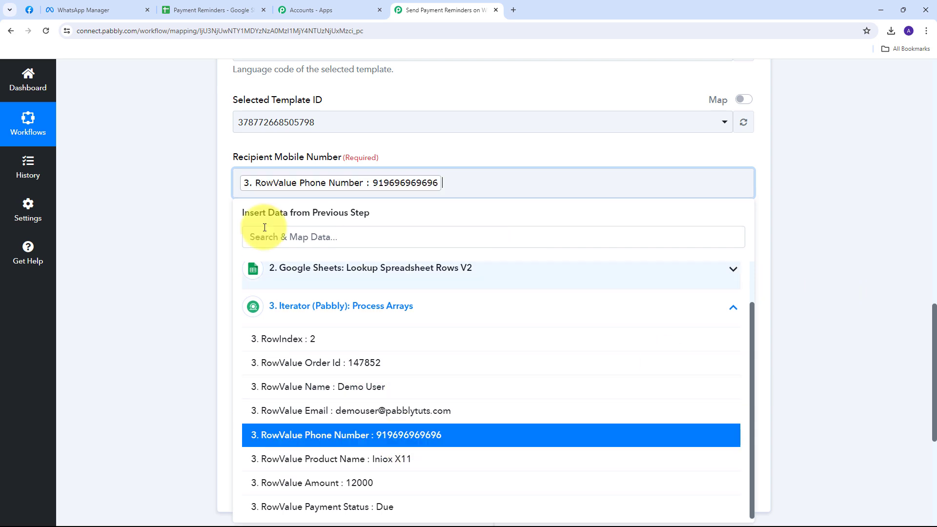
{"action": "left_click", "coordinate": [286, 203]}
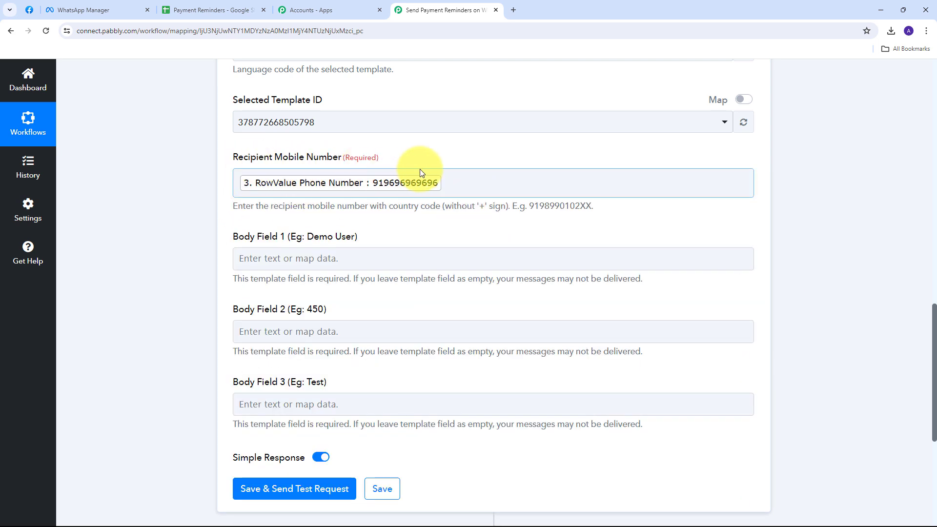
Step: Map Body Field 1 to the Iterator's RowValue Name
{"action": "scroll", "coordinate": [503, 148], "scroll_direction": "down", "scroll_amount": 3}
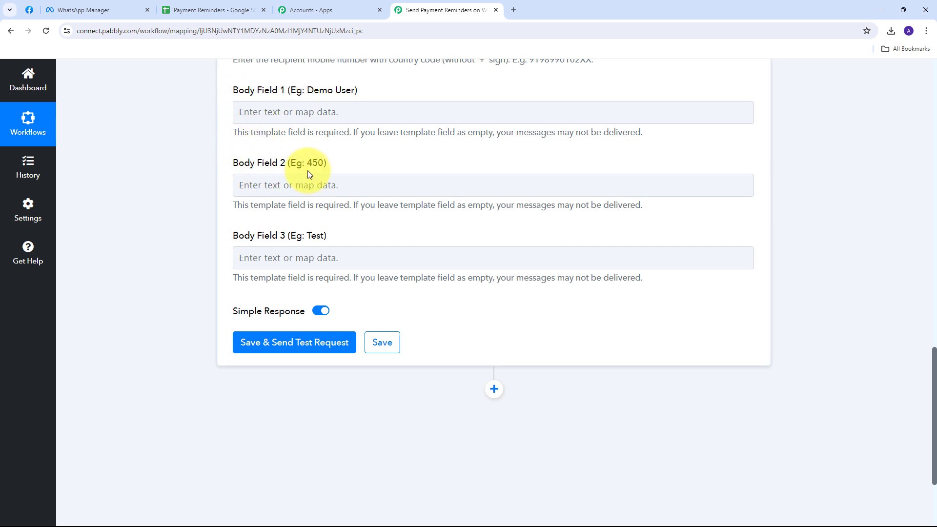
{"action": "left_click", "coordinate": [283, 250]}
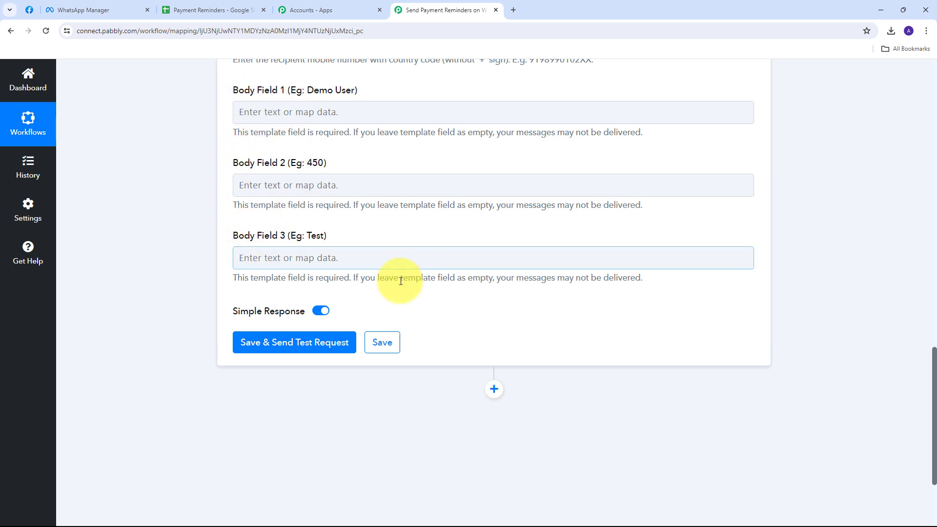
{"action": "left_click", "coordinate": [172, 106]}
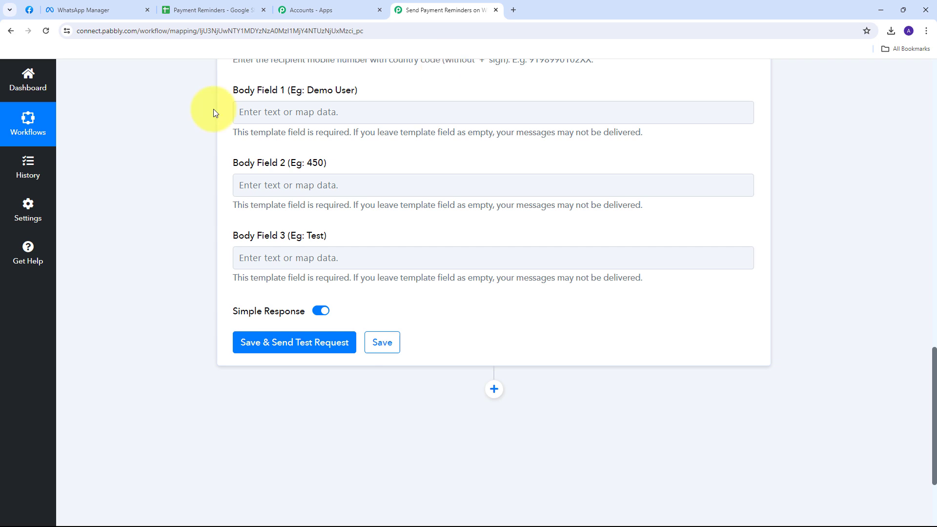
{"action": "left_click", "coordinate": [257, 111]}
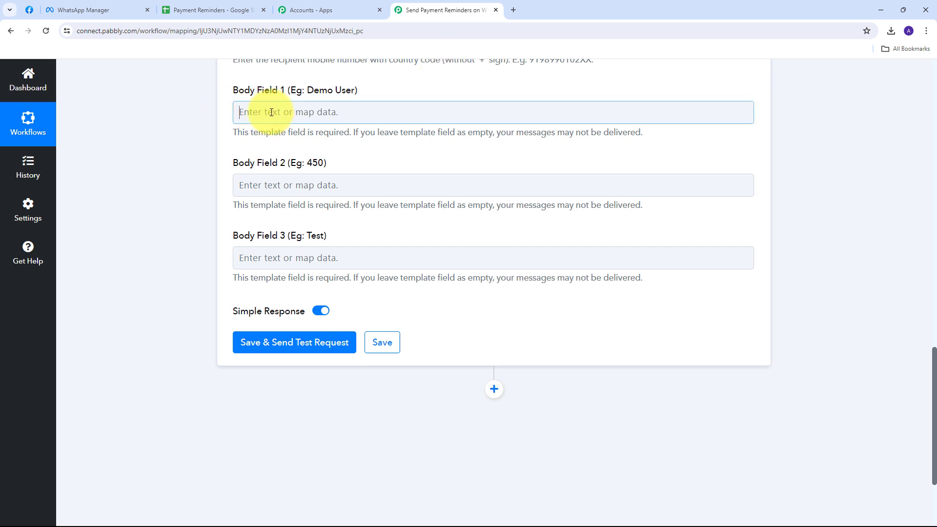
{"action": "left_click", "coordinate": [271, 112]}
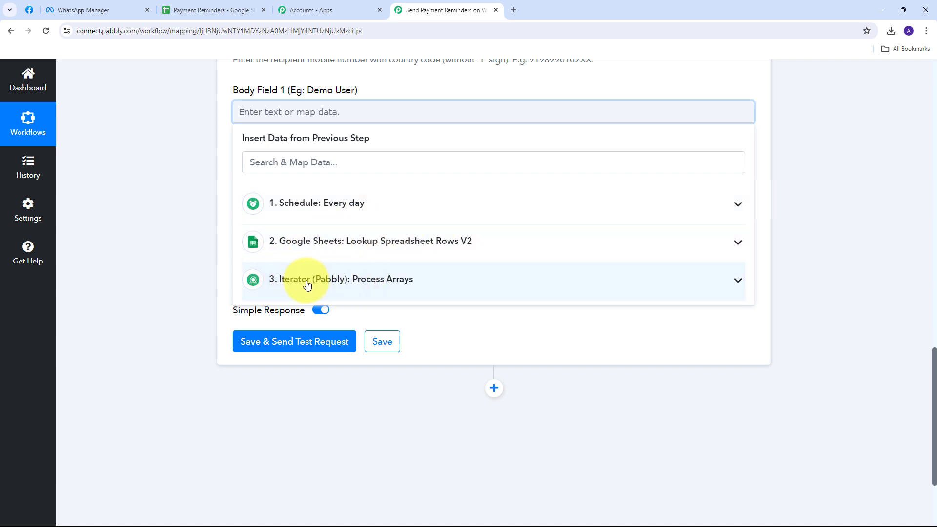
{"action": "left_click", "coordinate": [424, 283]}
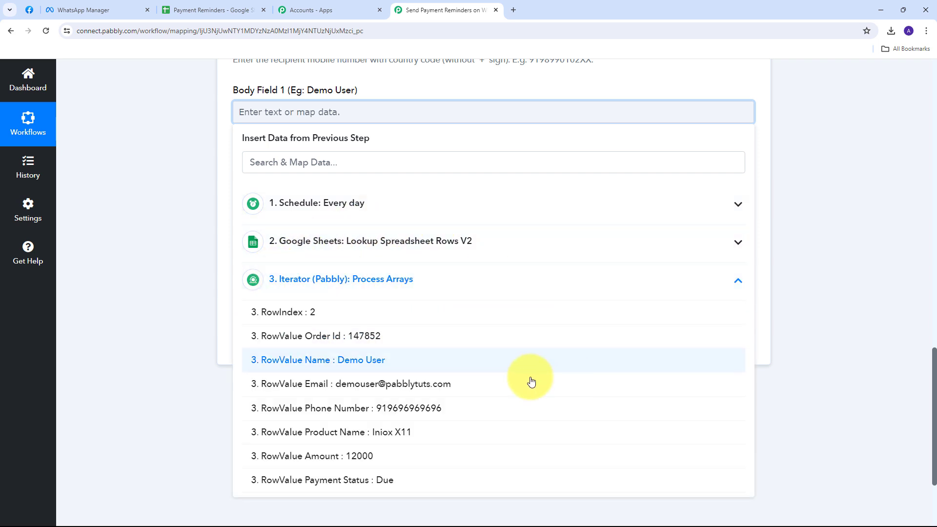
{"action": "left_click", "coordinate": [371, 363]}
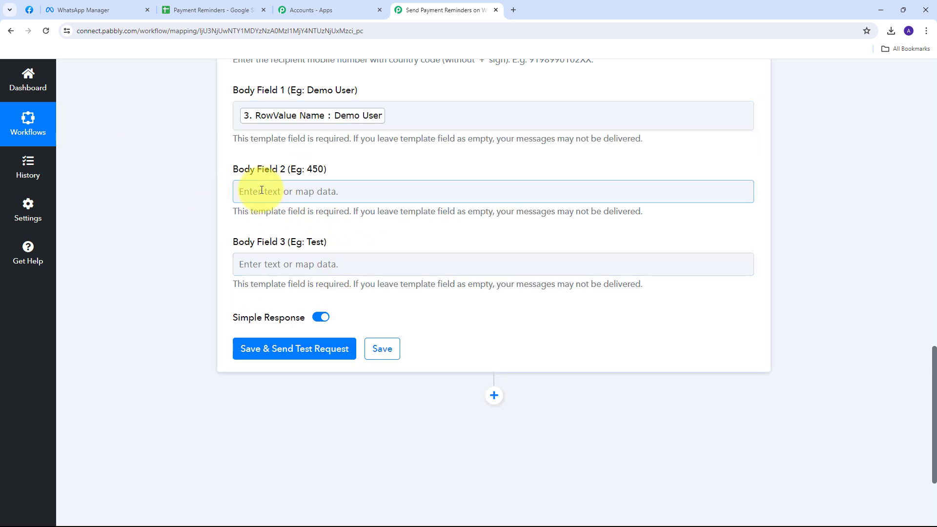
Step: Map Body Fields 2 and 3 to the Iterator's RowValue Amount and Product Name
{"action": "left_click", "coordinate": [266, 191]}
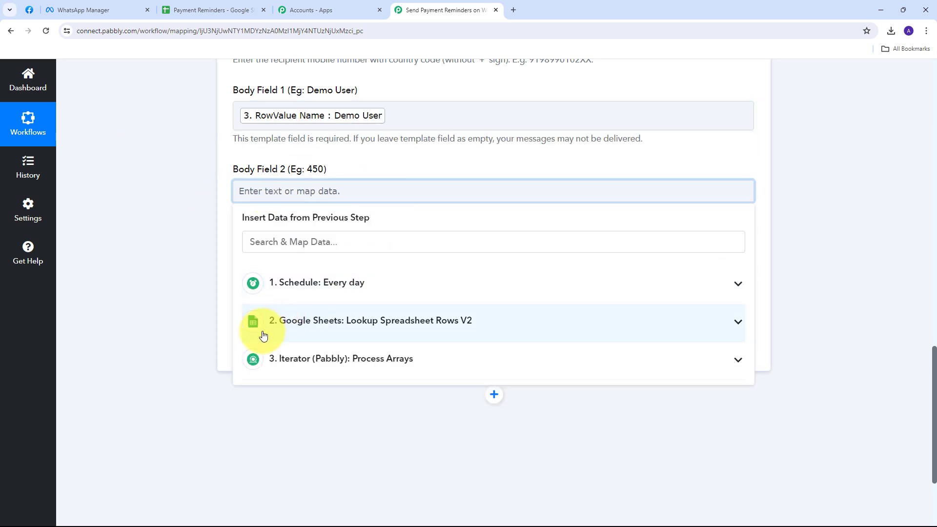
{"action": "left_click", "coordinate": [353, 366]}
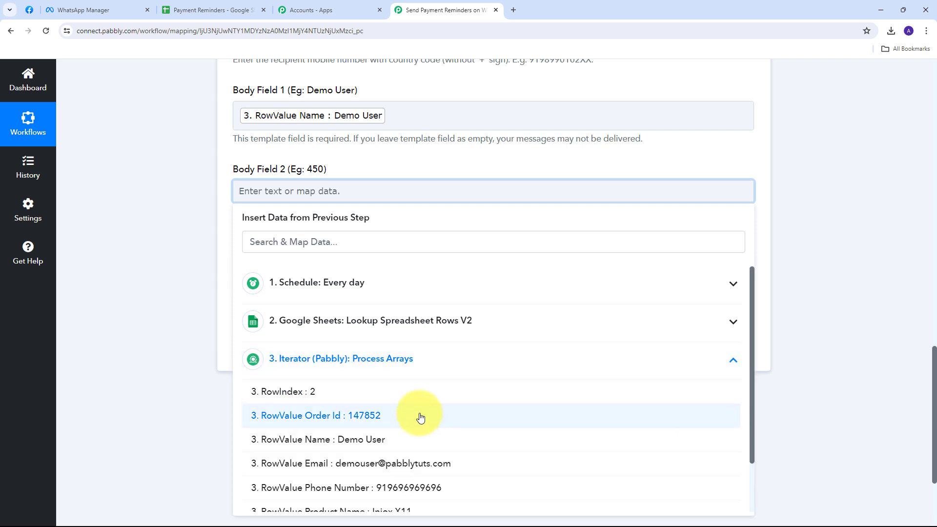
{"action": "scroll", "coordinate": [409, 439], "scroll_direction": "down", "scroll_amount": 2}
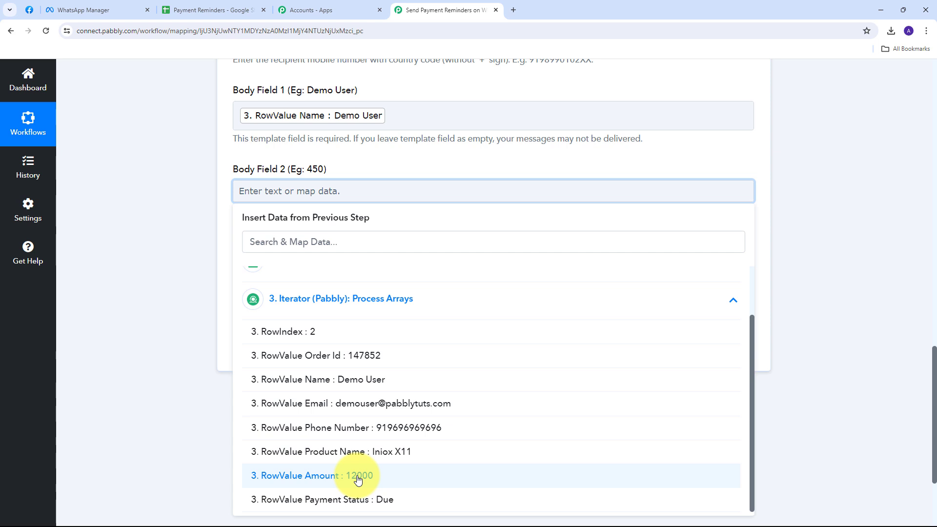
{"action": "left_click", "coordinate": [359, 480]}
{"action": "left_click", "coordinate": [147, 230]}
{"action": "scroll", "coordinate": [292, 219], "scroll_direction": "down", "scroll_amount": 1}
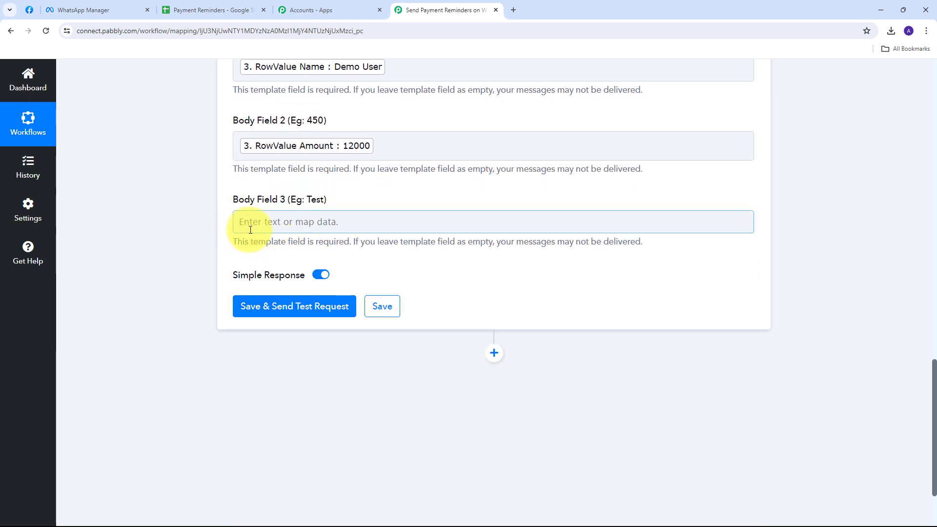
{"action": "left_click", "coordinate": [292, 223]}
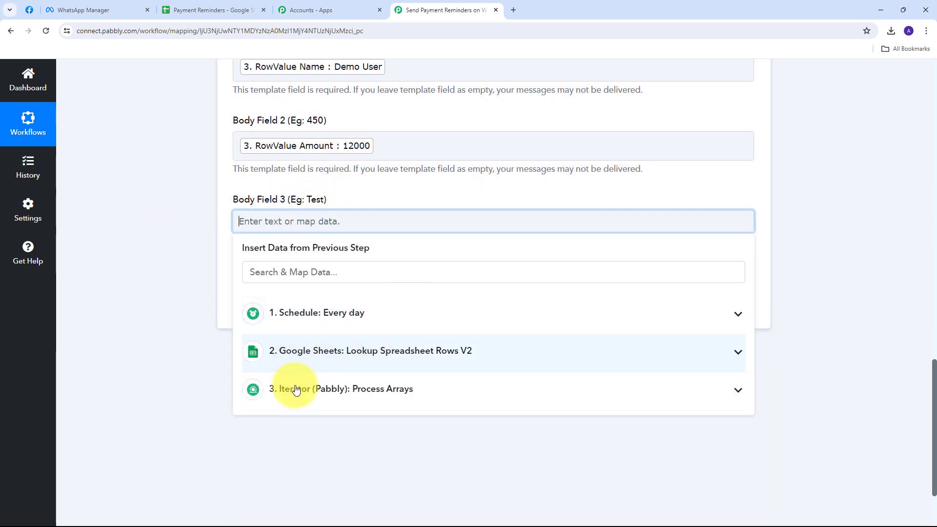
{"action": "left_click", "coordinate": [398, 400]}
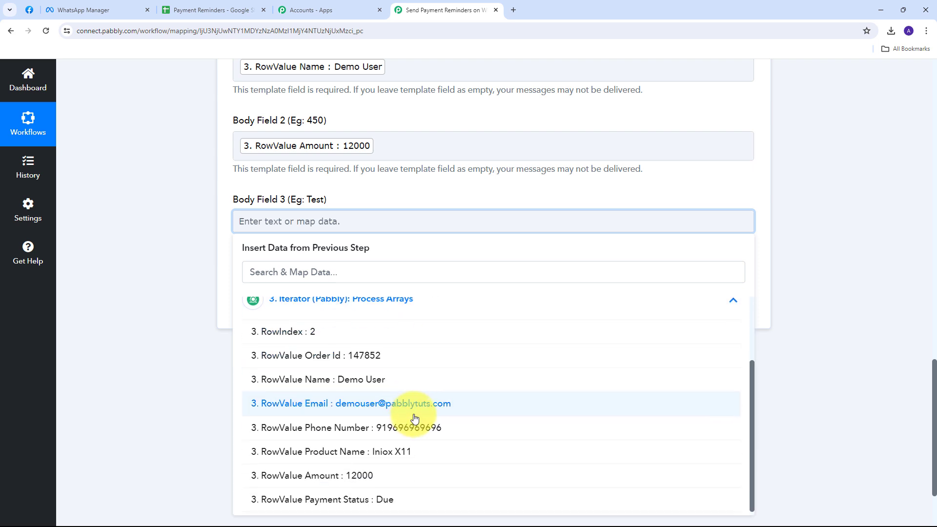
{"action": "left_click", "coordinate": [390, 452]}
{"action": "left_click", "coordinate": [186, 267]}
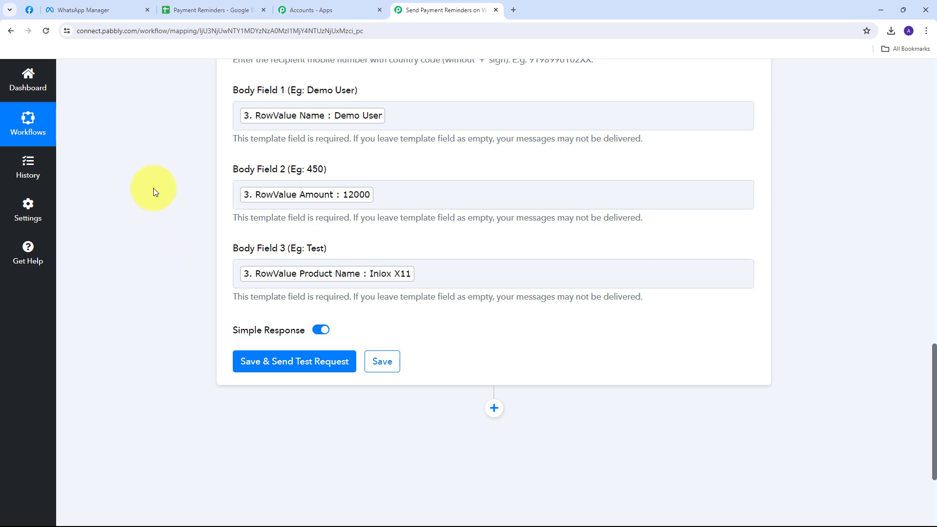
Step: Save the WhatsApp template step and send a test payment reminder, getting status accepted
{"action": "scroll", "coordinate": [161, 181], "scroll_direction": "down", "scroll_amount": 3}
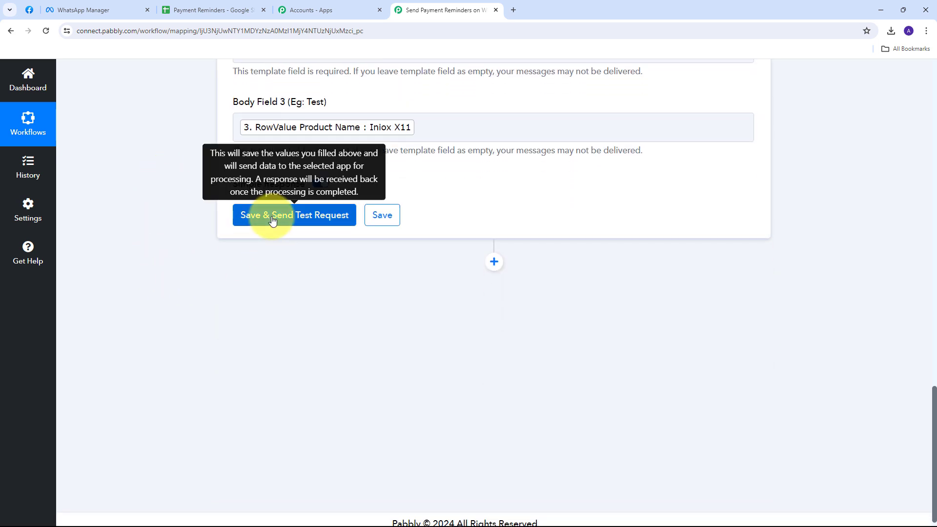
{"action": "left_click", "coordinate": [273, 218]}
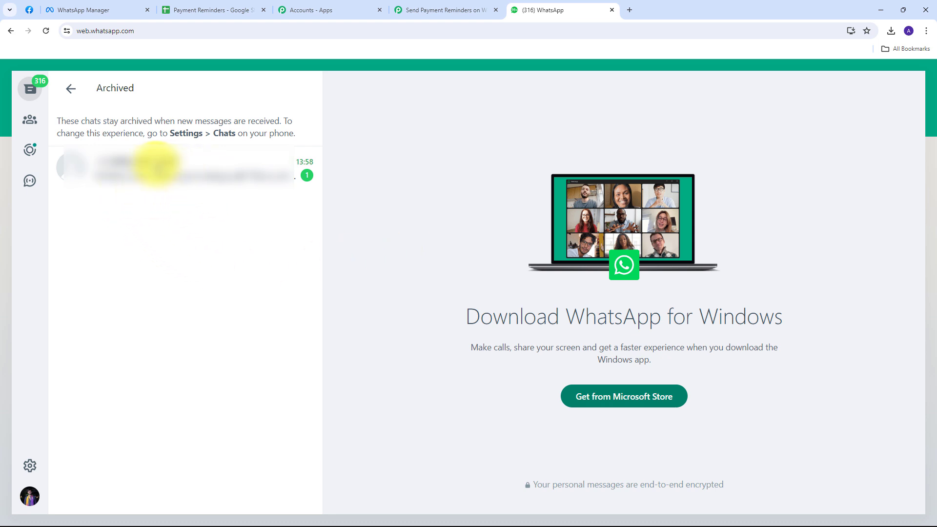
Step: Open the archived WhatsApp chat and read the reminder about the 12000 Iniox X11 payment
{"action": "left_click", "coordinate": [229, 171]}
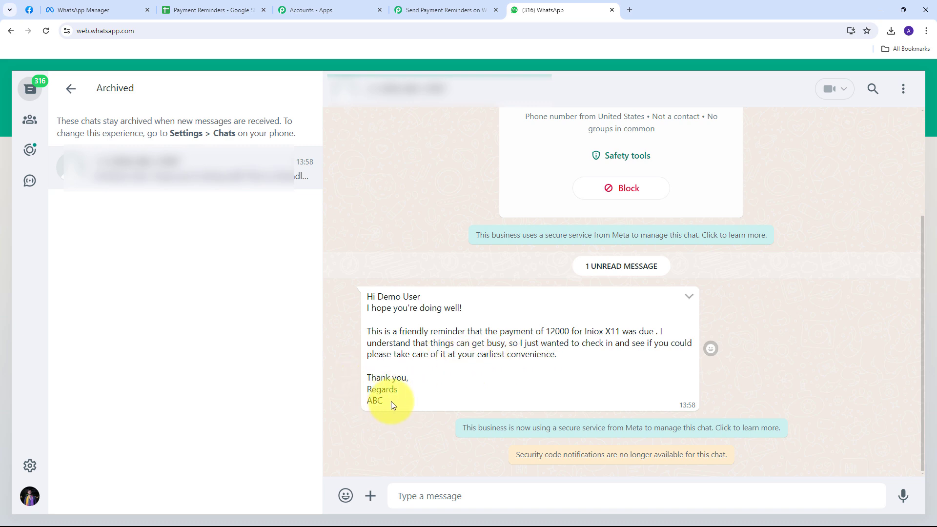
{"action": "left_click_drag", "start_coordinate": [369, 297], "coordinate": [541, 398]}
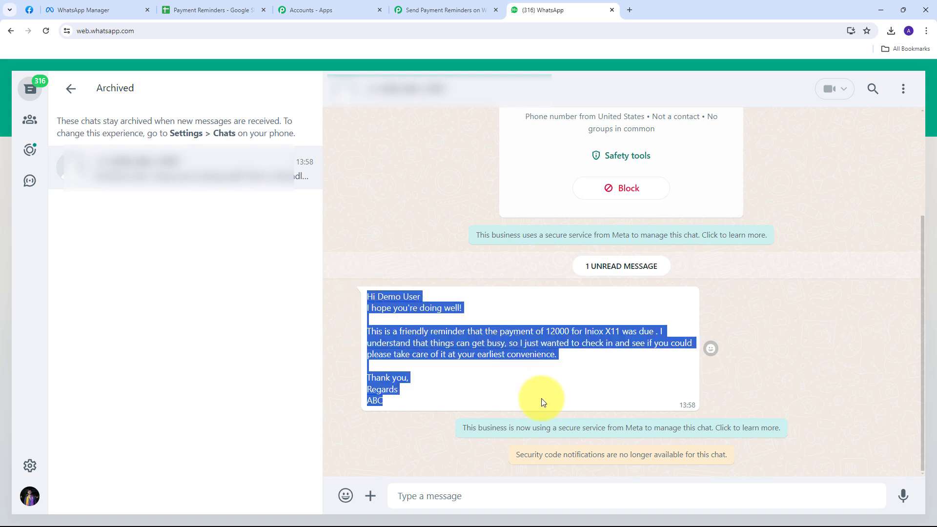
{"action": "left_click", "coordinate": [512, 377]}
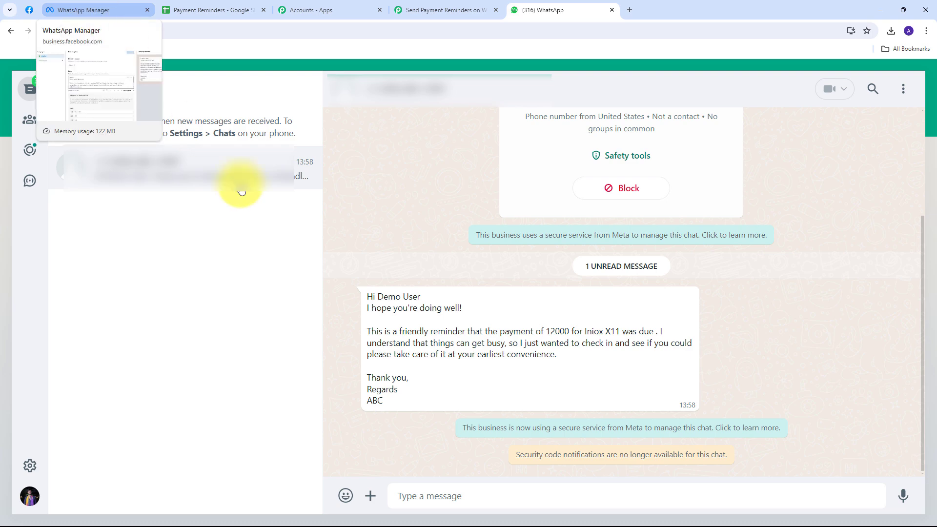
Step: Return to Send Payment Reminders and review the Schedule, Sheets, Iterator and WhatsApp steps
{"action": "left_click", "coordinate": [424, 7]}
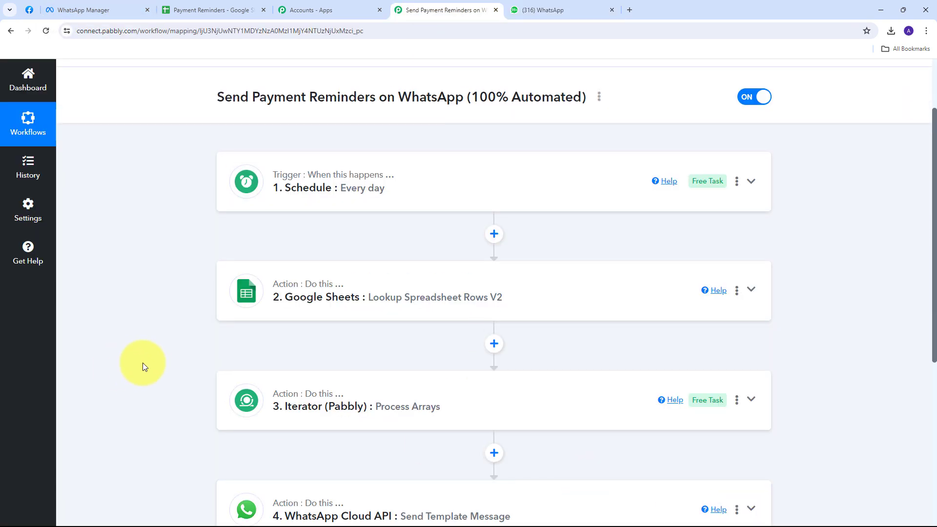
{"action": "scroll", "coordinate": [157, 344], "scroll_direction": "down", "scroll_amount": 1}
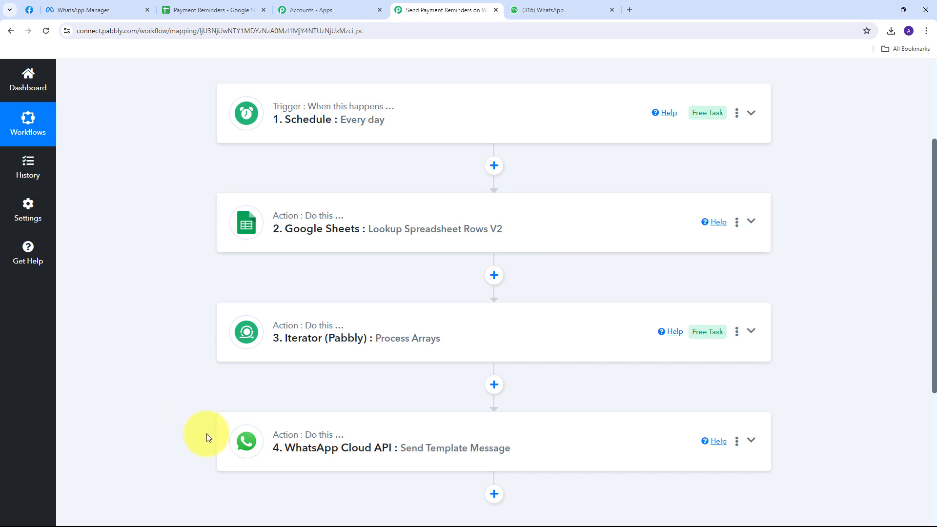
{"action": "scroll", "coordinate": [210, 427], "scroll_direction": "up", "scroll_amount": 3}
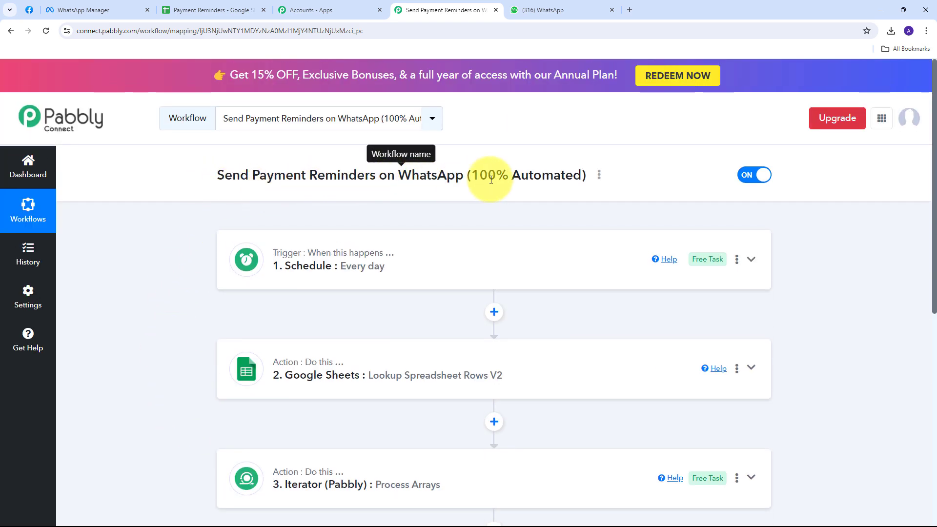
{"action": "scroll", "coordinate": [137, 209], "scroll_direction": "down", "scroll_amount": 2}
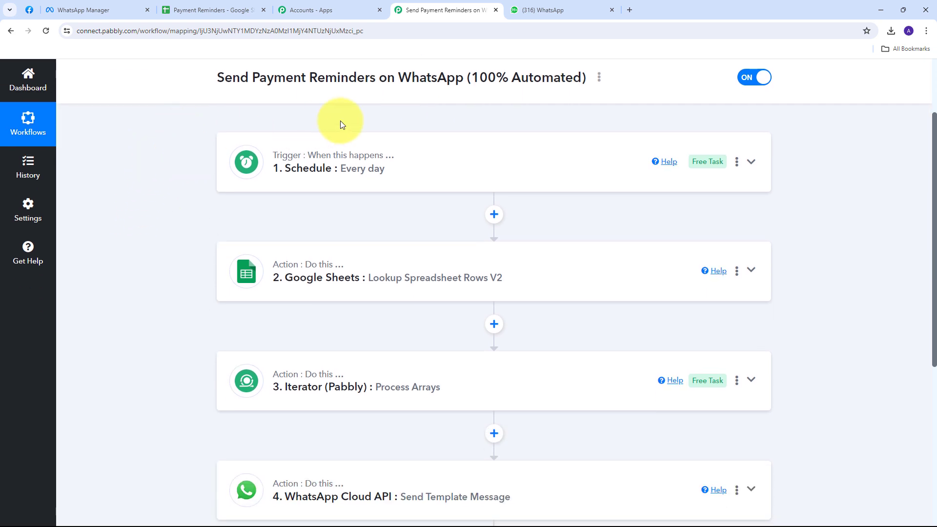
{"action": "mouse_move", "coordinate": [342, 169]}
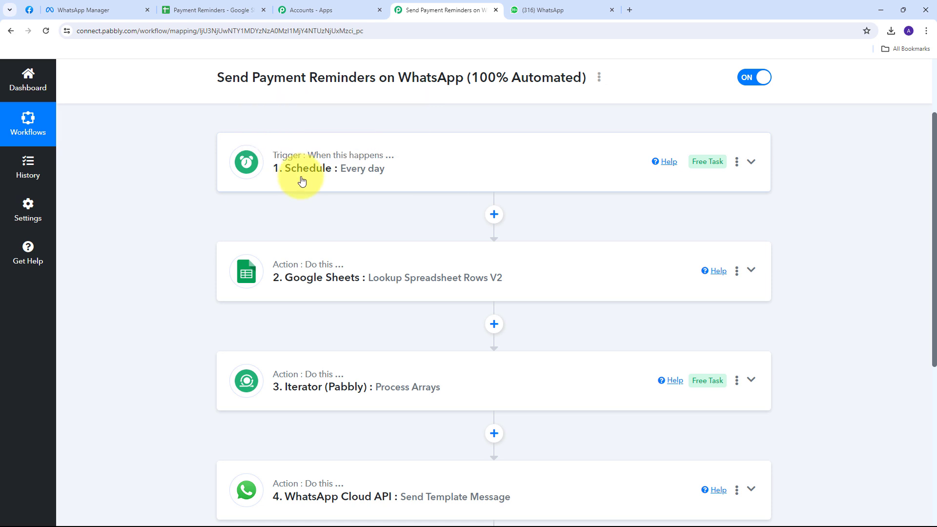
{"action": "scroll", "coordinate": [195, 181], "scroll_direction": "down", "scroll_amount": 2}
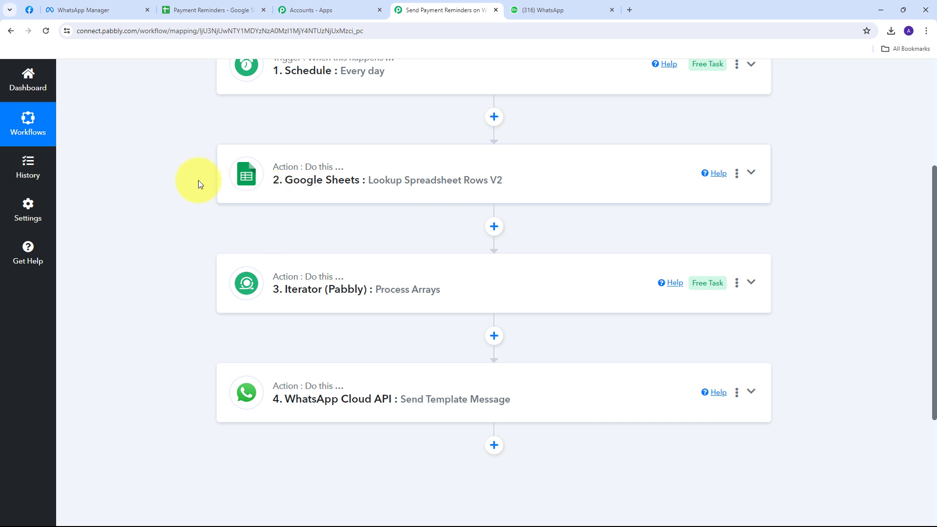
{"action": "scroll", "coordinate": [198, 180], "scroll_direction": "down", "scroll_amount": 1}
{"action": "mouse_move", "coordinate": [335, 246]}
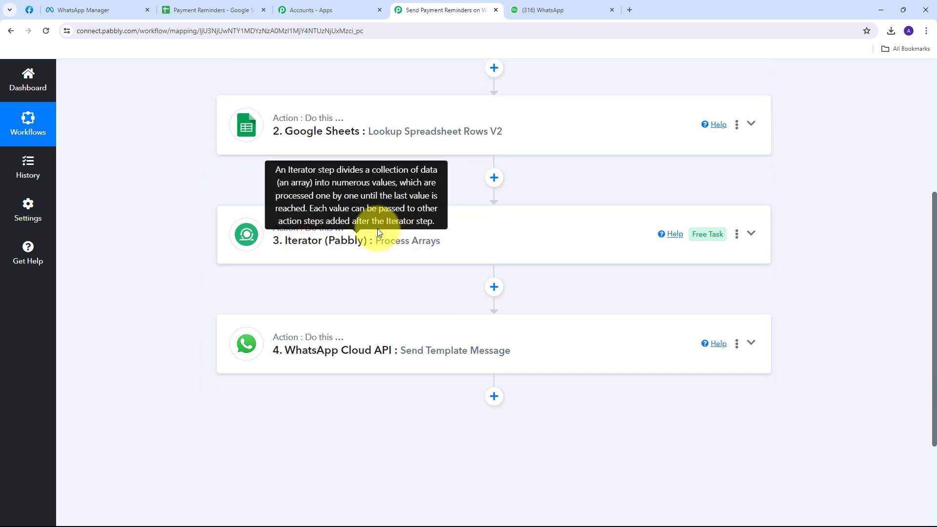
{"action": "scroll", "coordinate": [288, 126], "scroll_direction": "down", "scroll_amount": 1}
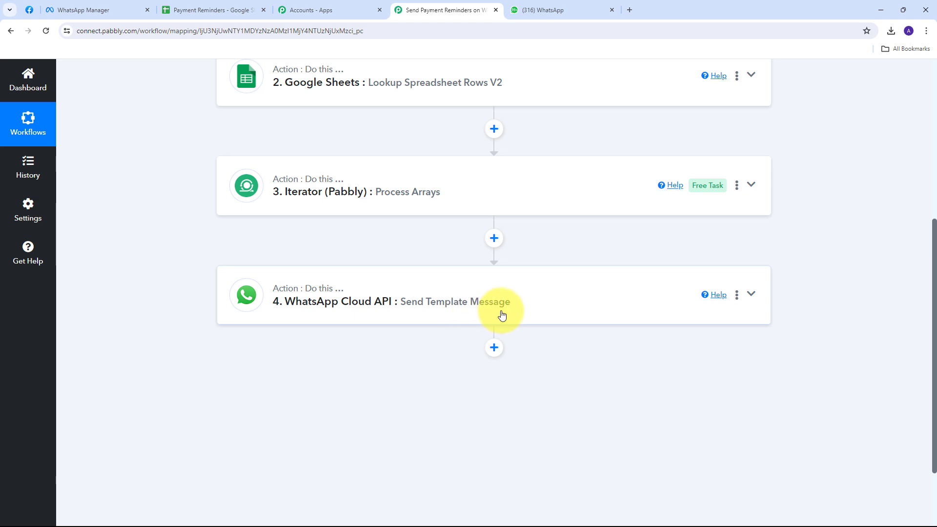
{"action": "scroll", "coordinate": [244, 282], "scroll_direction": "up", "scroll_amount": 5}
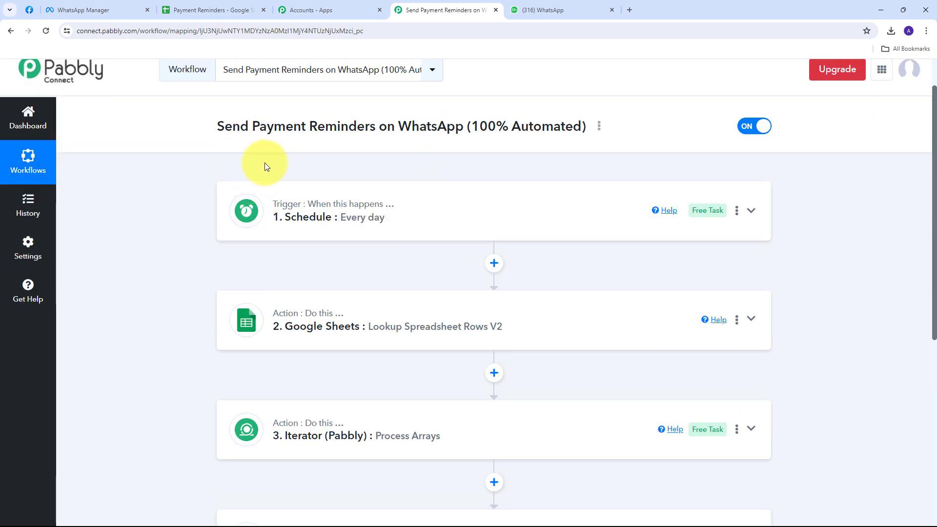
{"action": "scroll", "coordinate": [264, 163], "scroll_direction": "down", "scroll_amount": 1}
{"action": "scroll", "coordinate": [265, 166], "scroll_direction": "down", "scroll_amount": 1}
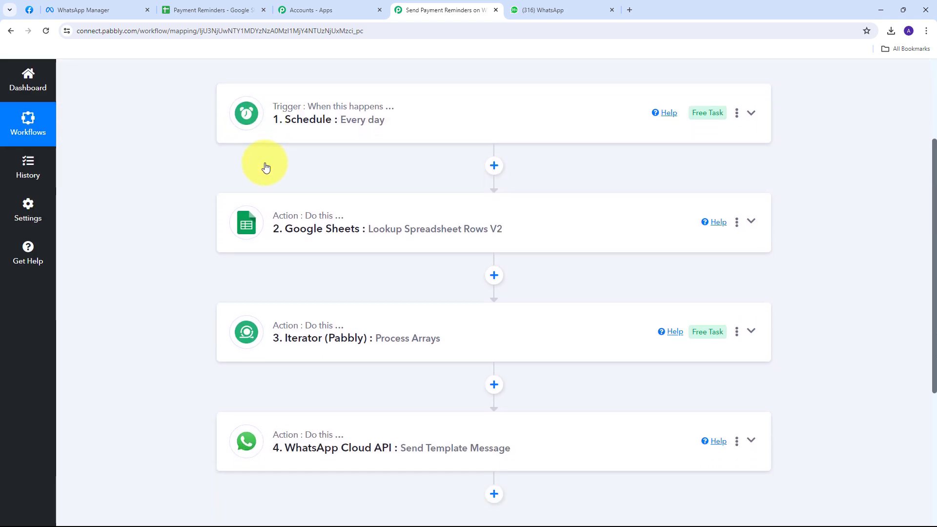